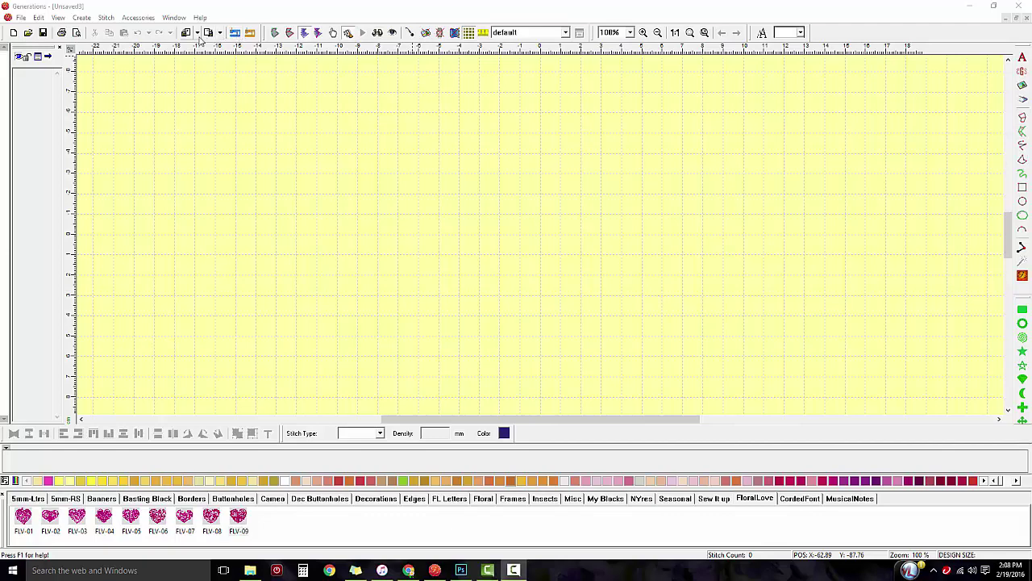
Import the BG0126001_15.DST stitch file with Import II and display the design at 1:1 scale.
left_click(198, 33)
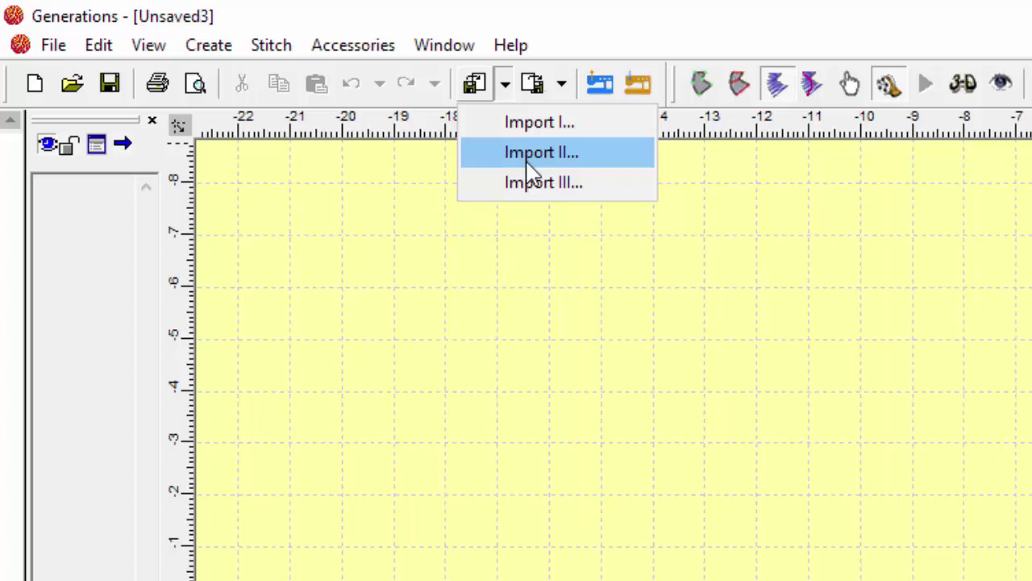
left_click(526, 162)
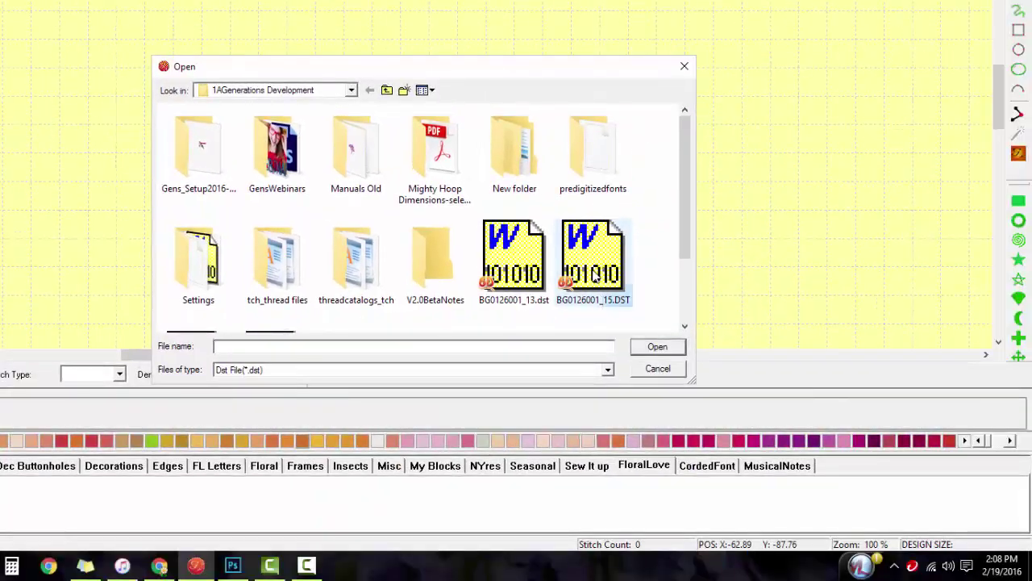
left_click(597, 271)
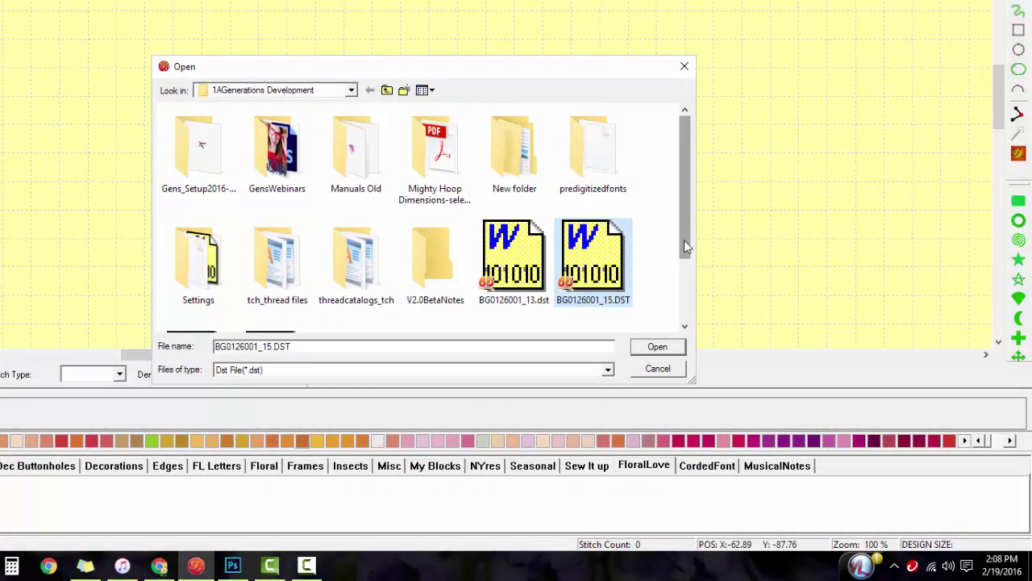
left_click_drag(687, 246, 688, 306)
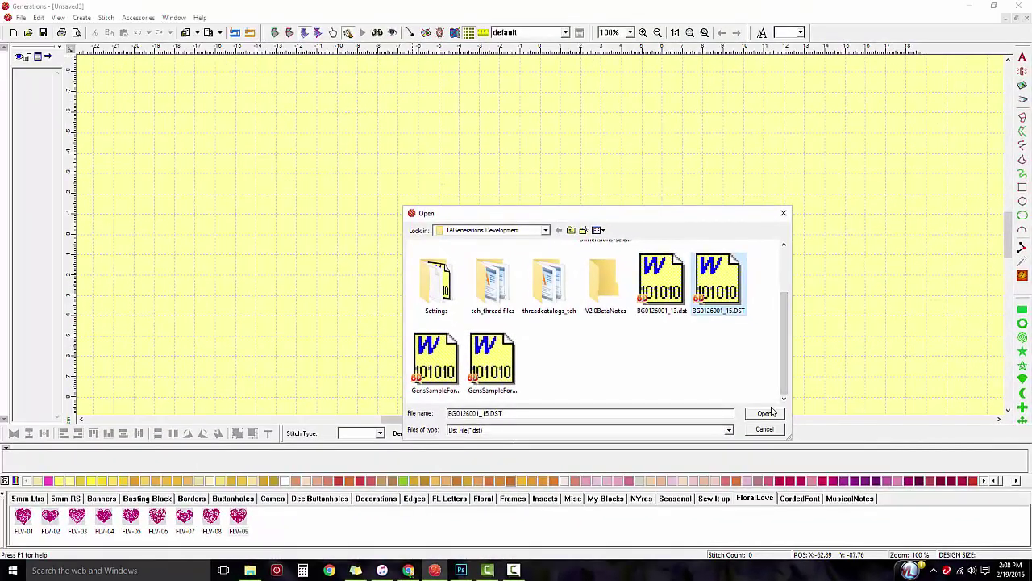
left_click(764, 413)
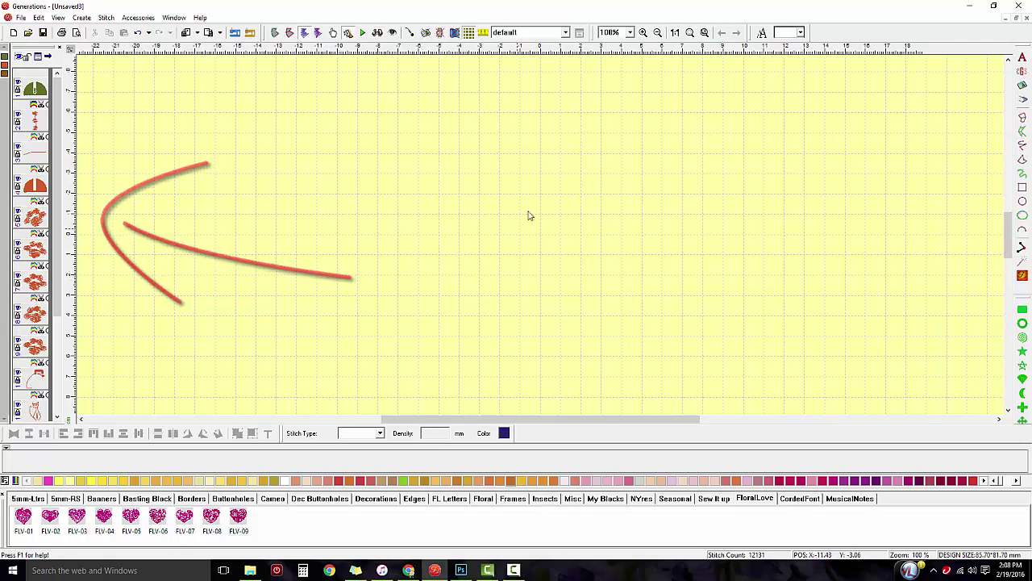
left_click(675, 33)
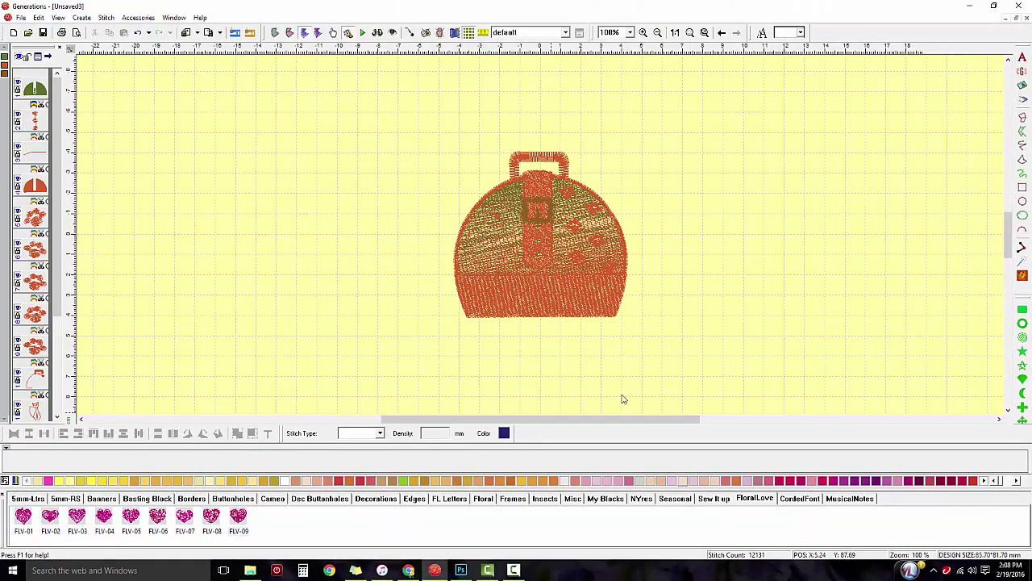
Resize the whole design to 150 mm wide with aspect ratio maintained and stitch processing applied, including the locked objects.
left_click(553, 262)
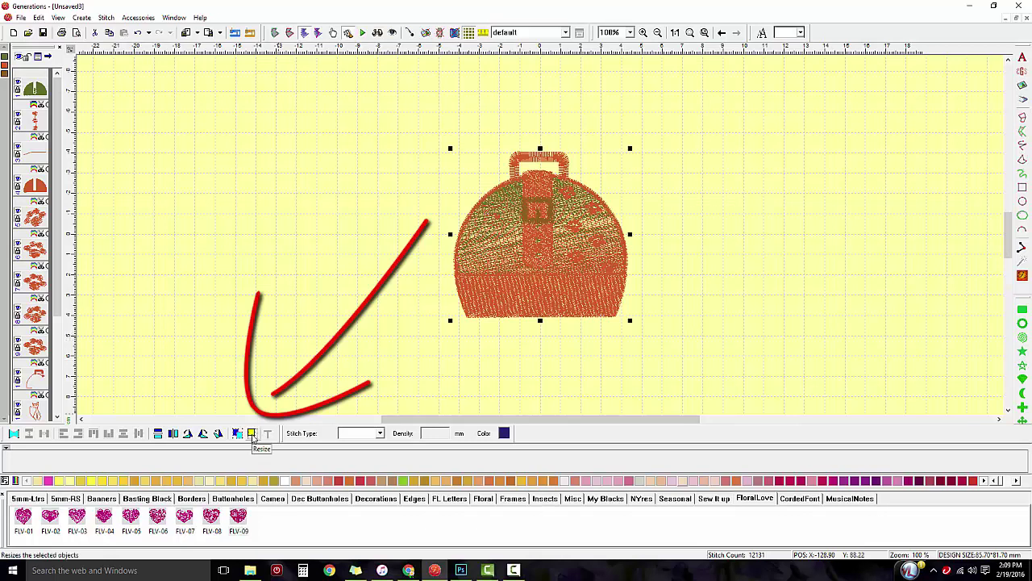
left_click(252, 433)
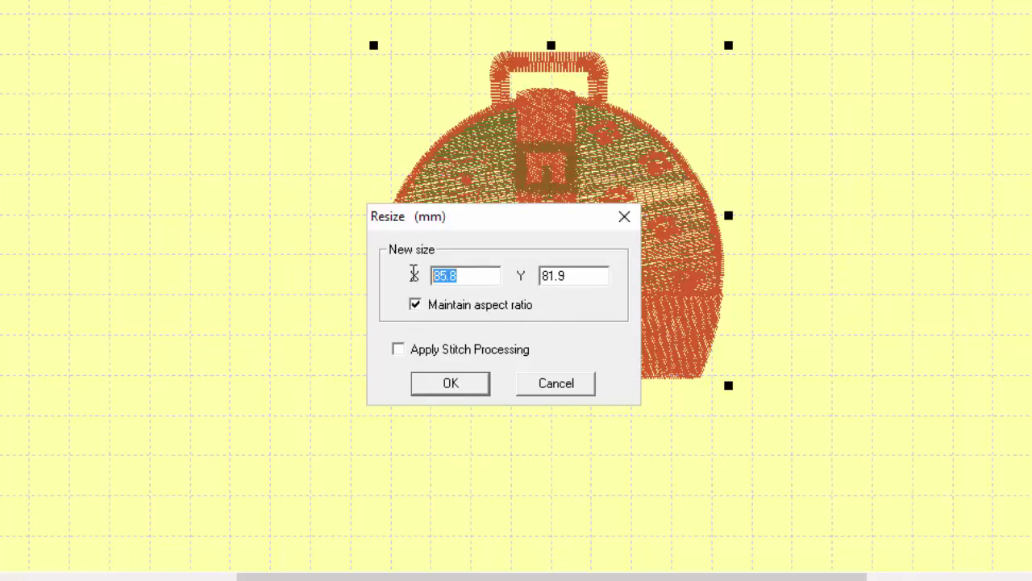
type("150")
key("Tab")
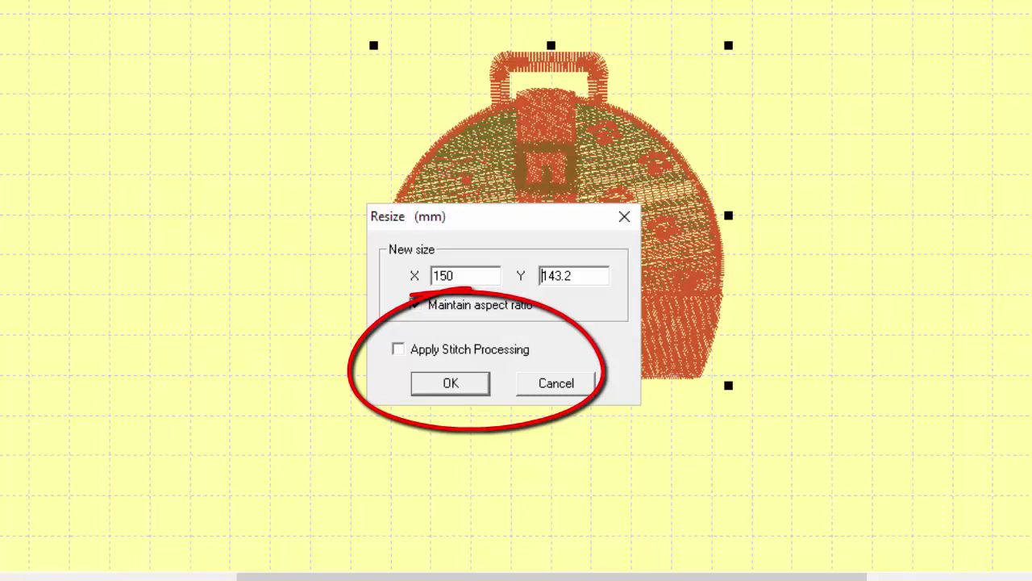
left_click(401, 350)
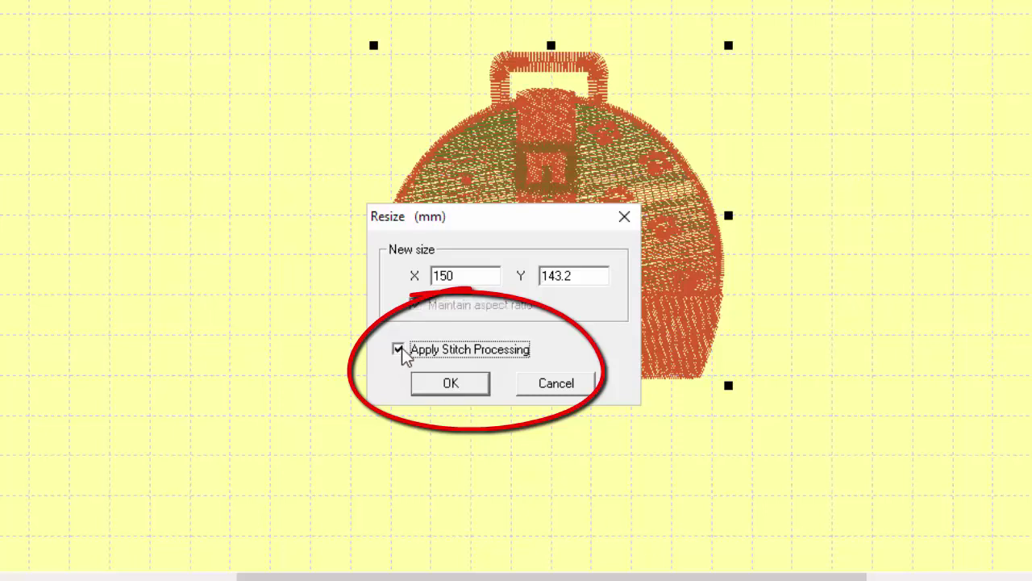
left_click(442, 385)
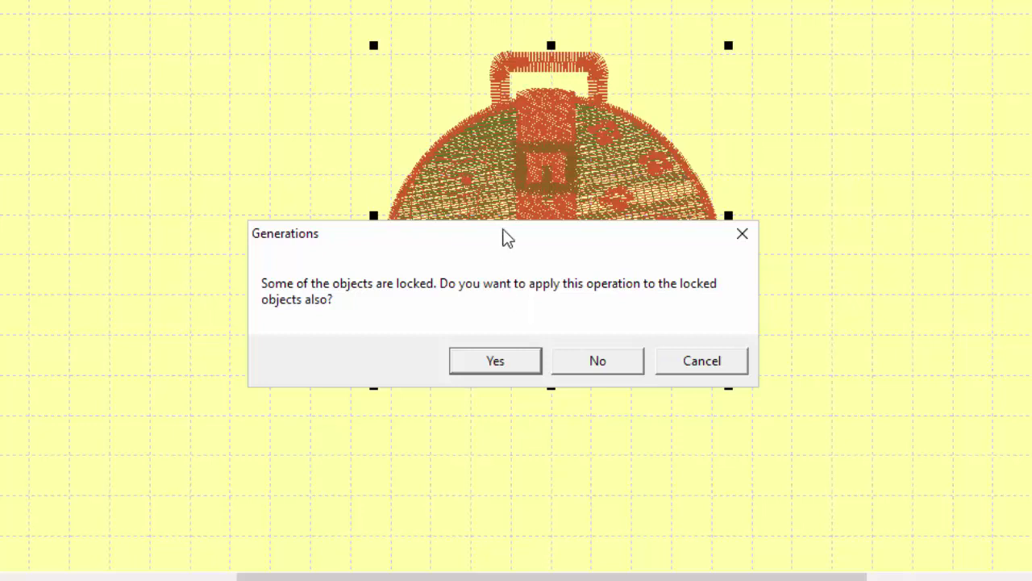
left_click(504, 360)
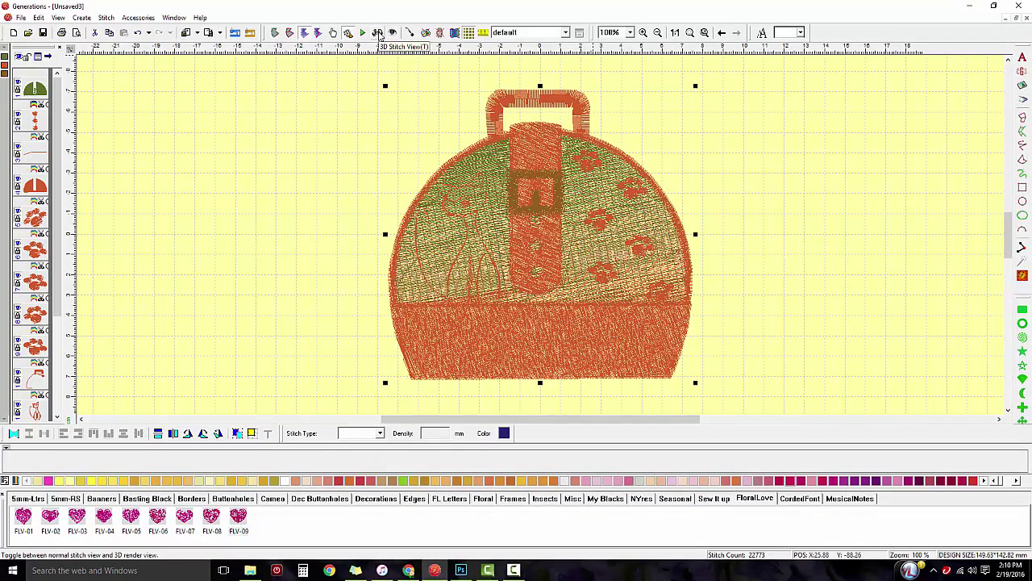
Turn on the 3D stitch view and recolor the bag handle object lime green.
left_click(377, 33)
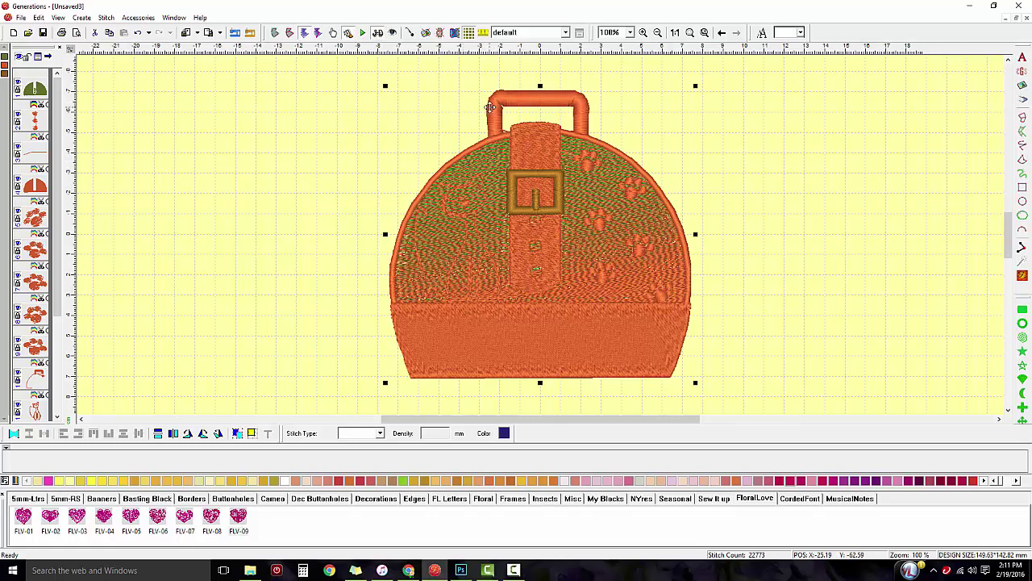
left_click(582, 117)
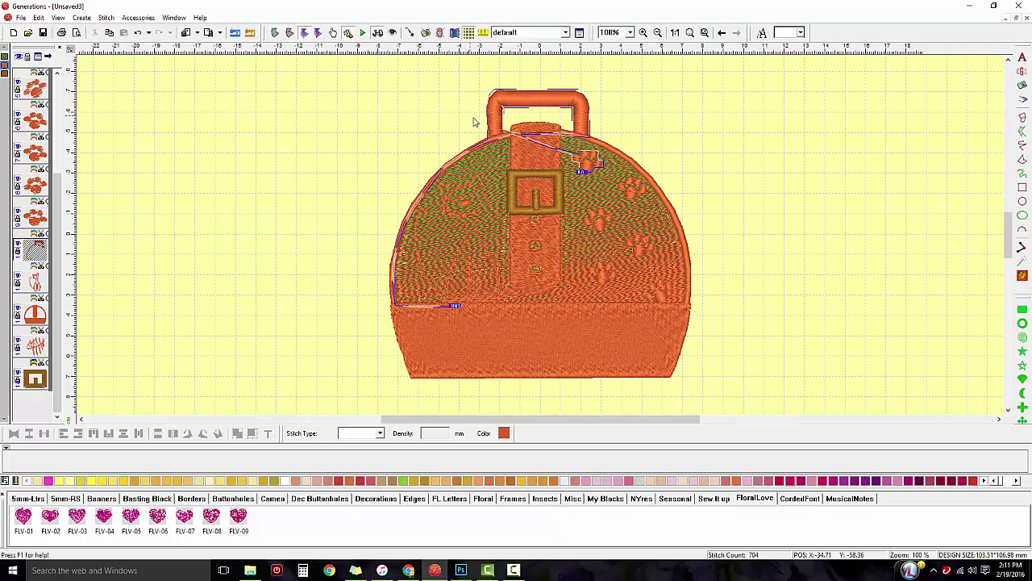
left_click_drag(501, 136, 512, 137)
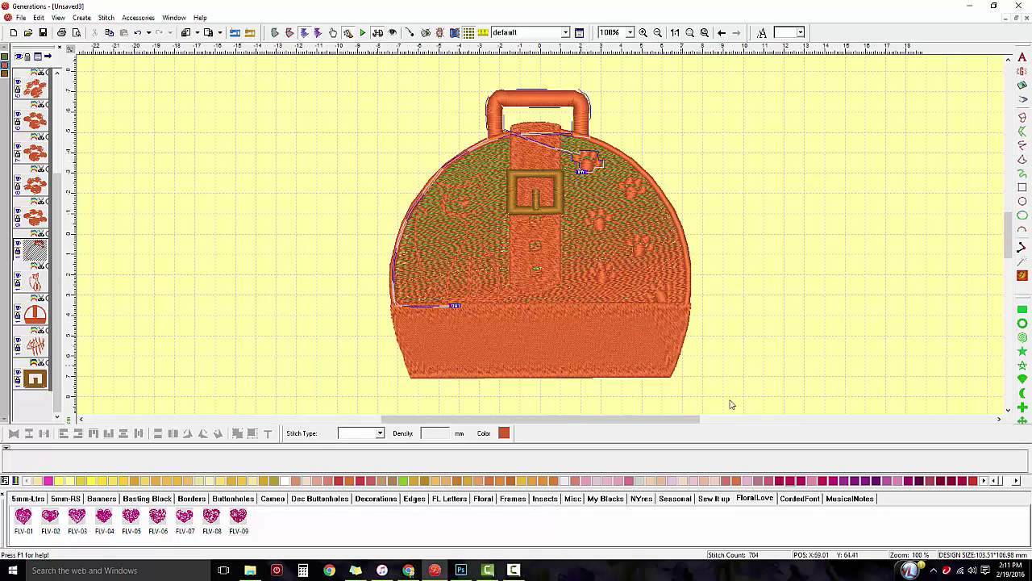
left_click(419, 480)
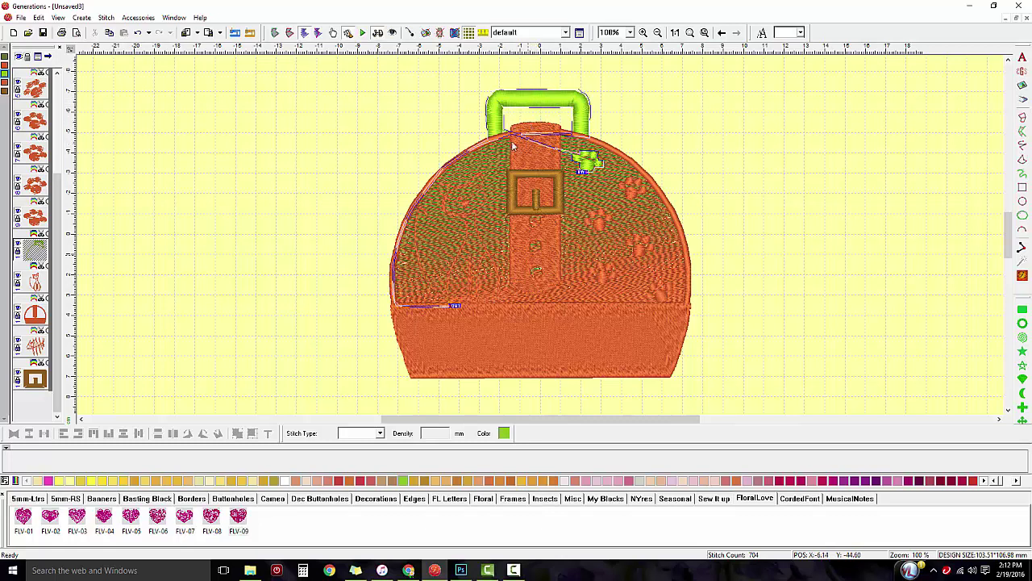
Recolor the strap buckle white and convert it to Complex Fill with a slightly slanted stitch direction line.
left_click(513, 182)
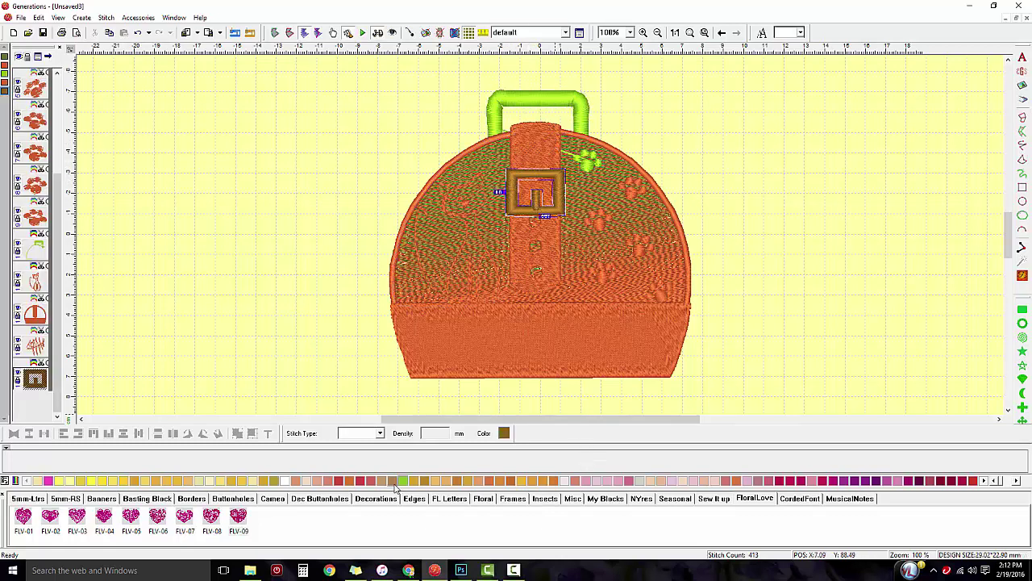
left_click(284, 481)
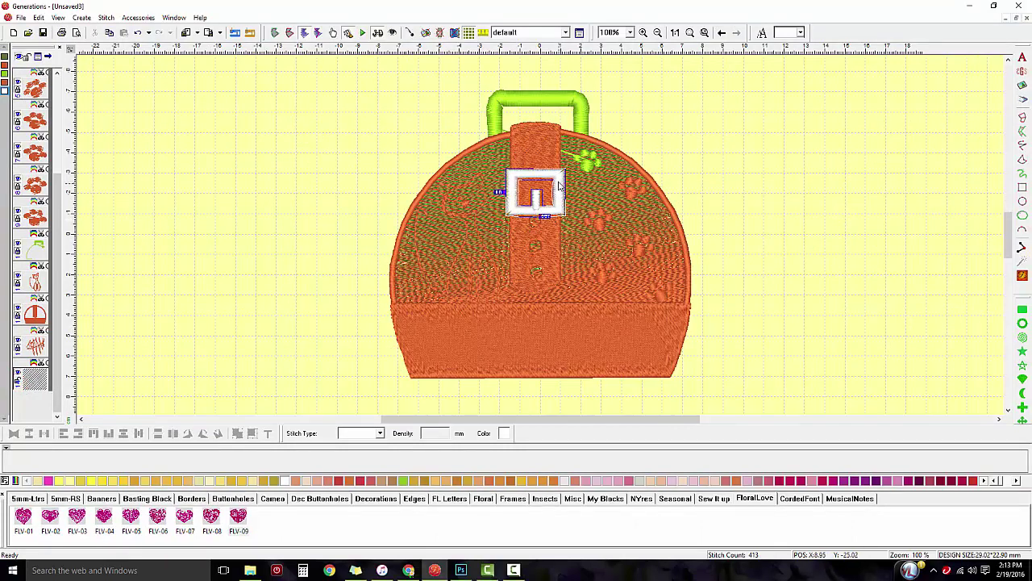
left_click(379, 433)
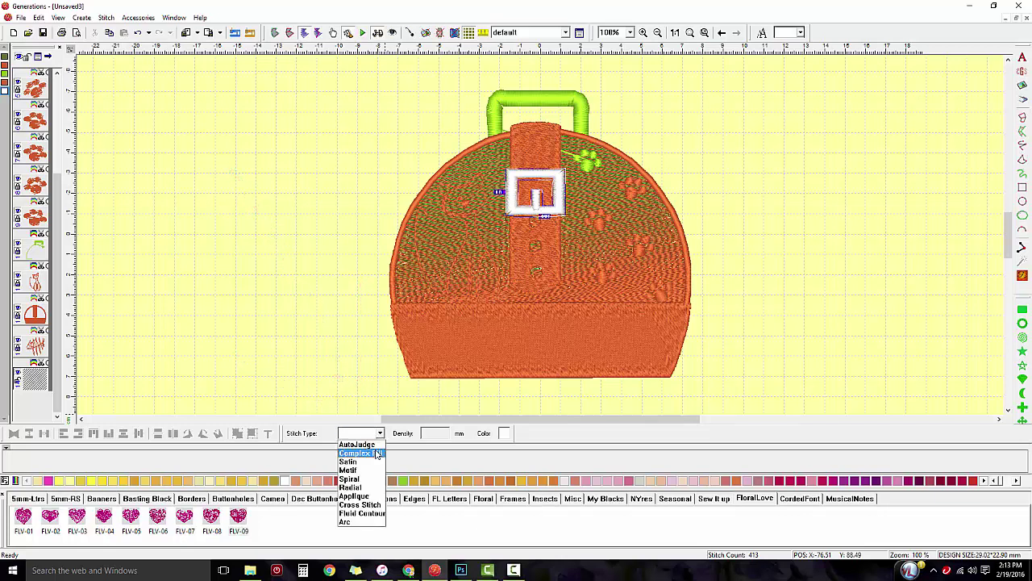
left_click(377, 454)
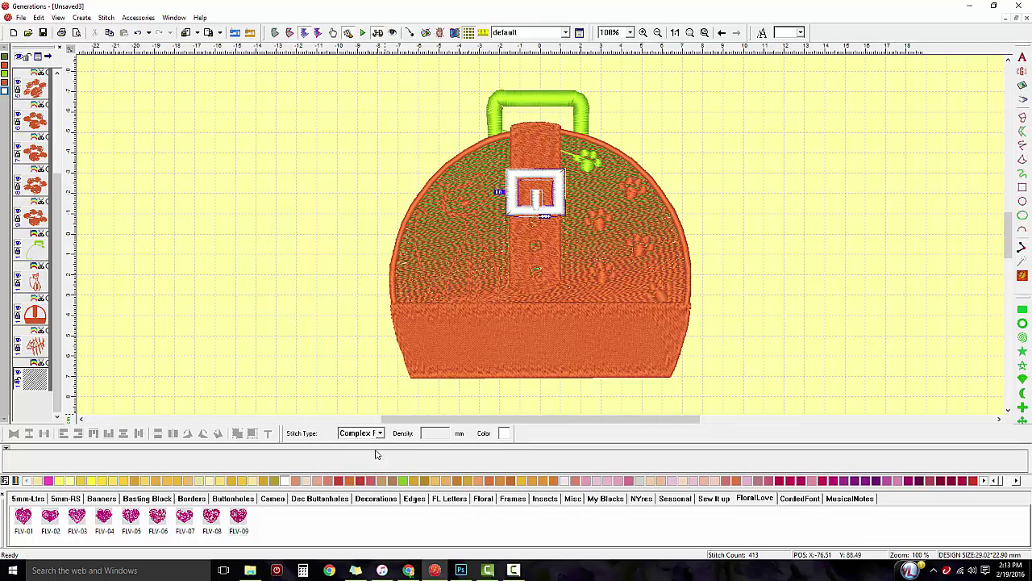
left_click(541, 179)
left_click(530, 211)
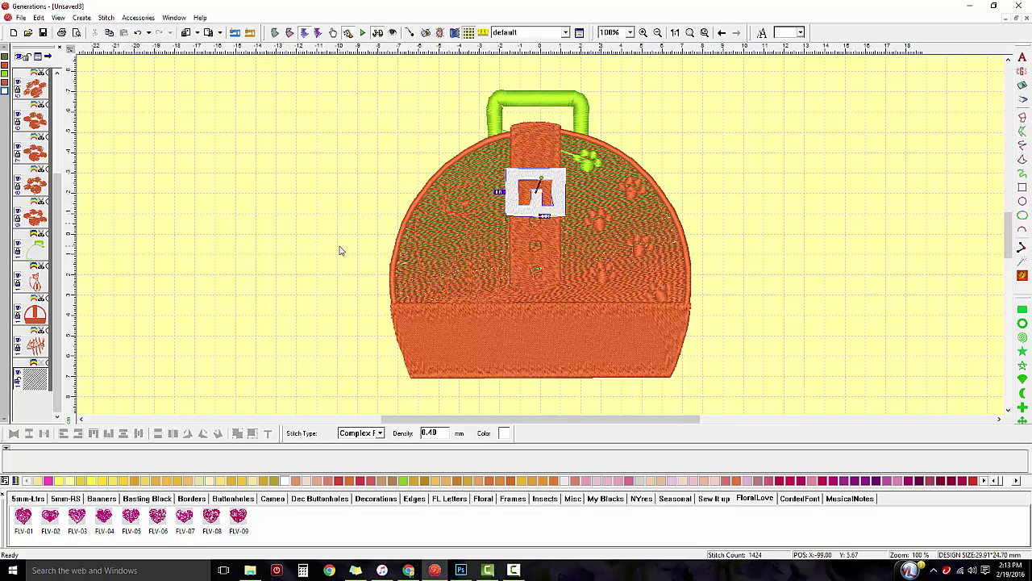
Move the green handle object to the end of the sewing sequence.
left_click(38, 250)
left_click_drag(38, 256, 35, 395)
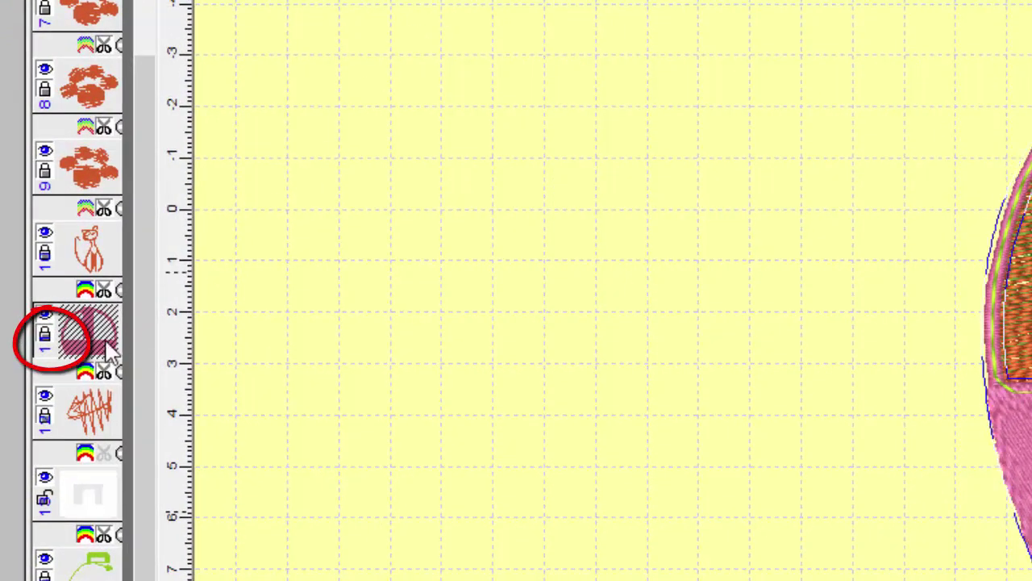
Unlock the pink bag body object and display the design in outline mode, zoomed to that object.
left_click(44, 337)
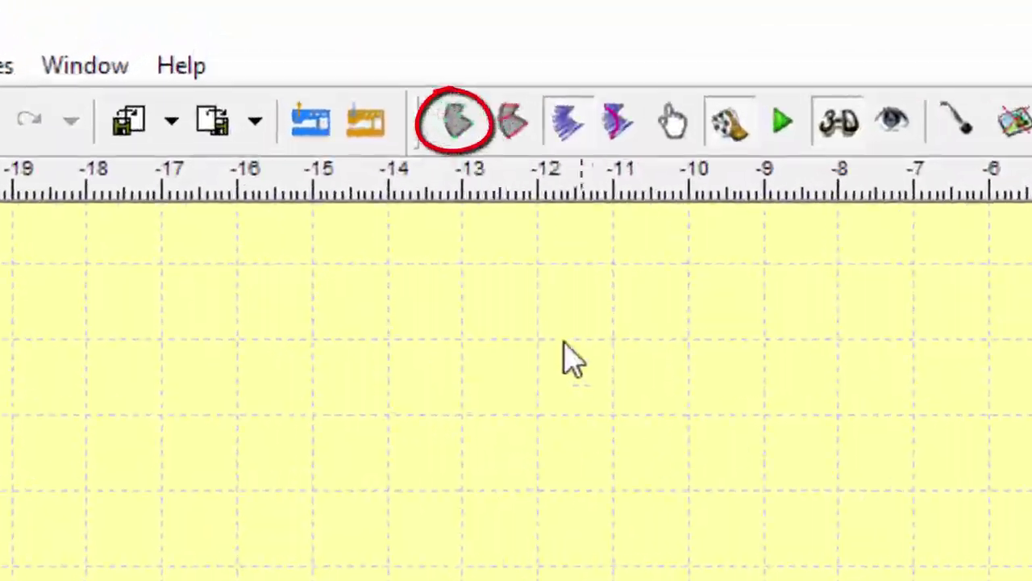
left_click(456, 125)
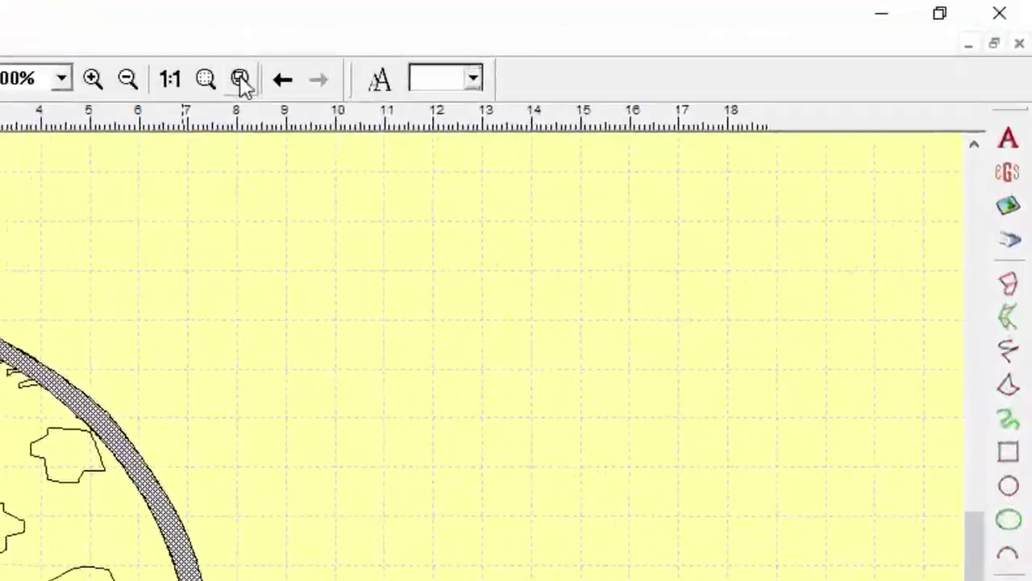
left_click(240, 79)
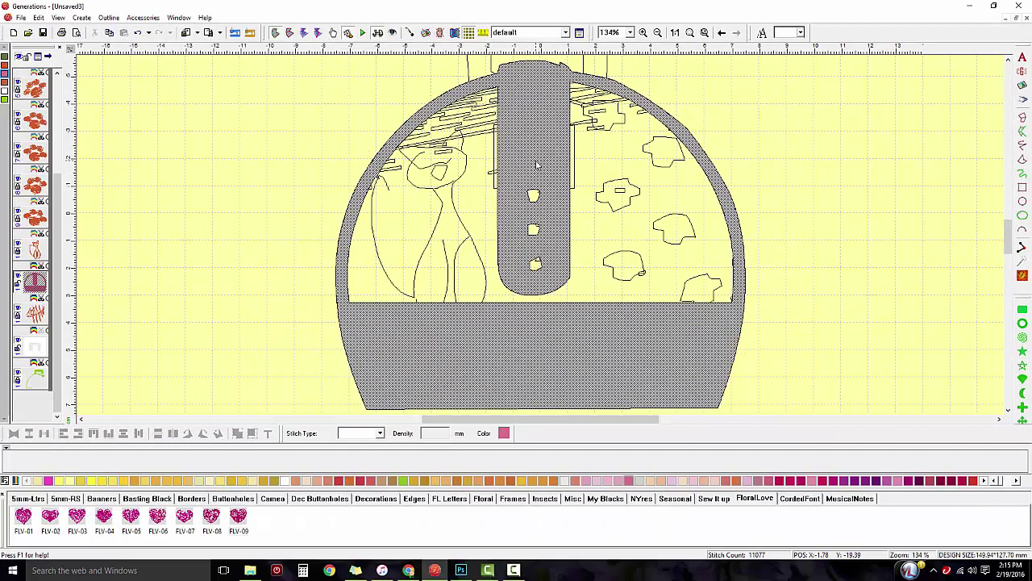
left_click(275, 36)
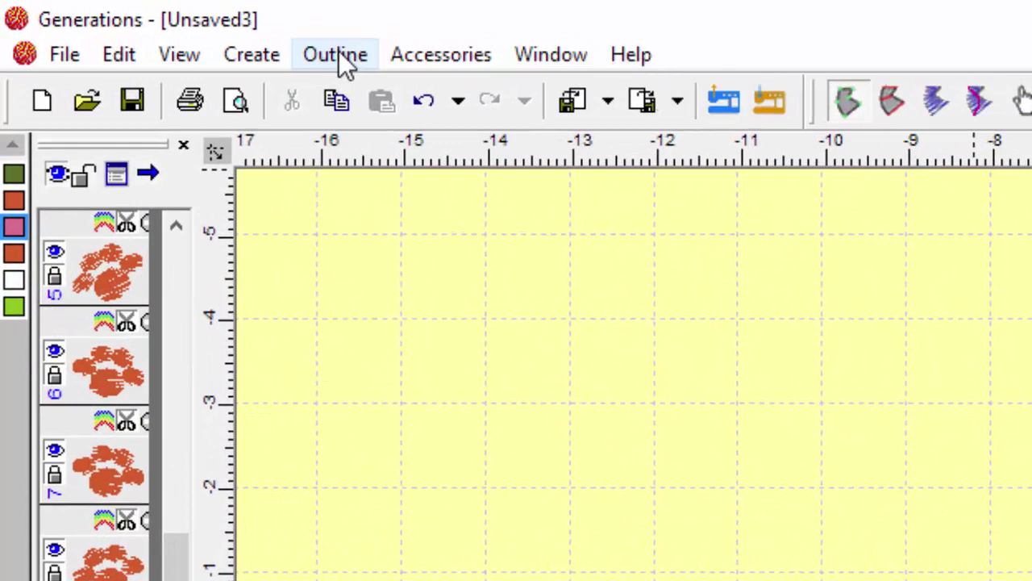
Draw two vertical dividing lines across the body outline's rim, one on each side of the strap's upper end.
left_click(339, 53)
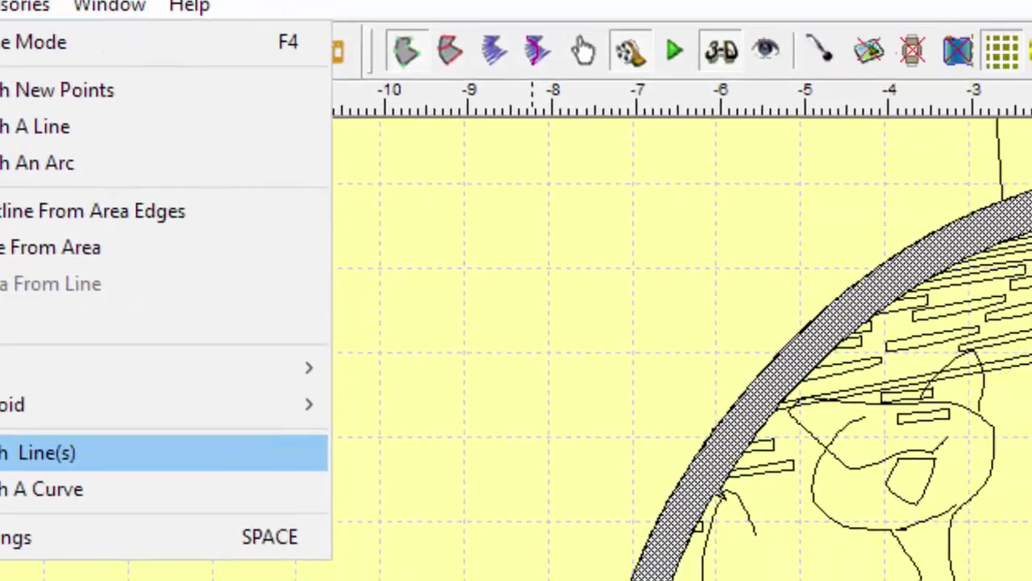
left_click(405, 501)
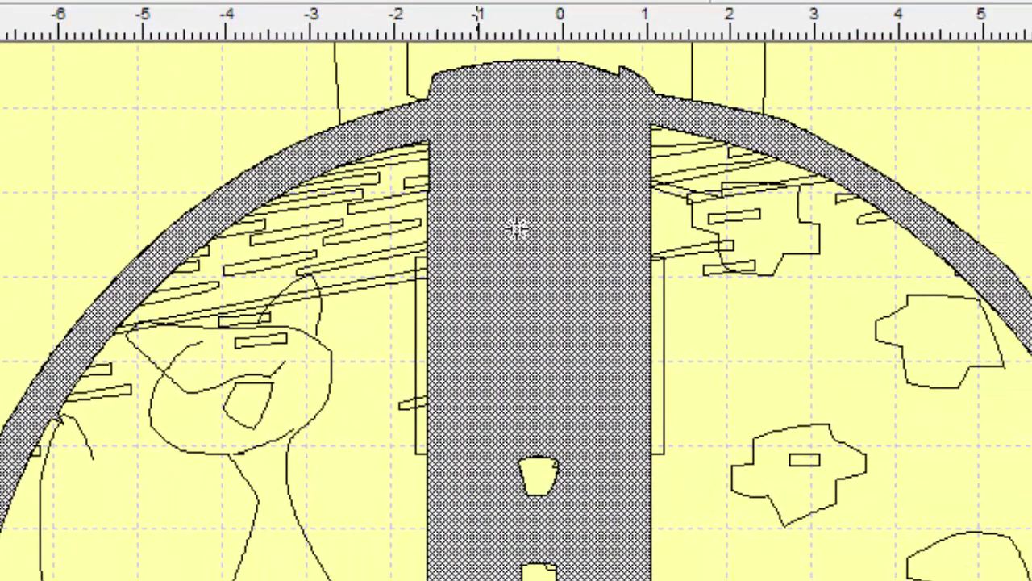
left_click(428, 152)
left_click(428, 67)
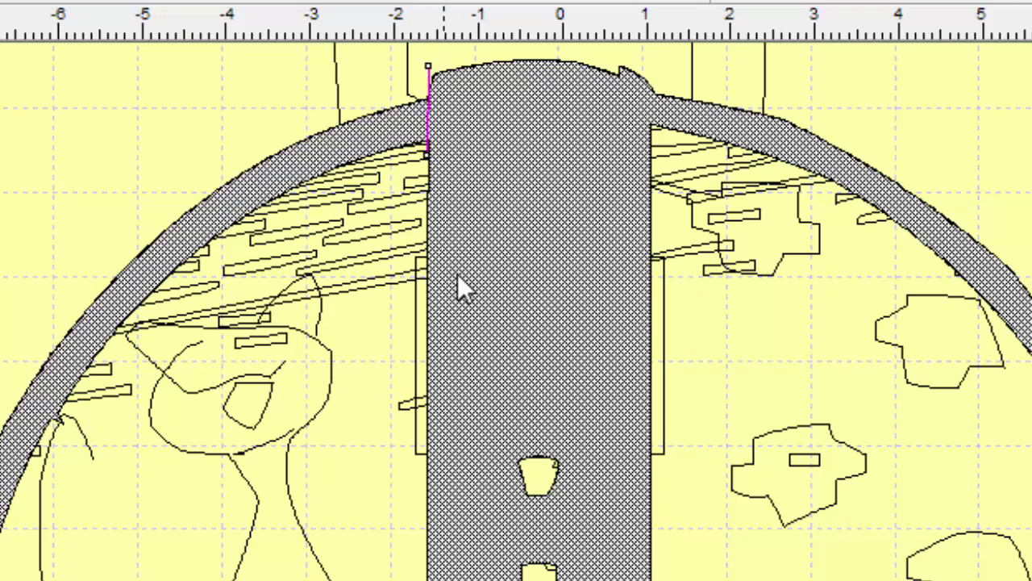
left_click(651, 131)
left_click(651, 66)
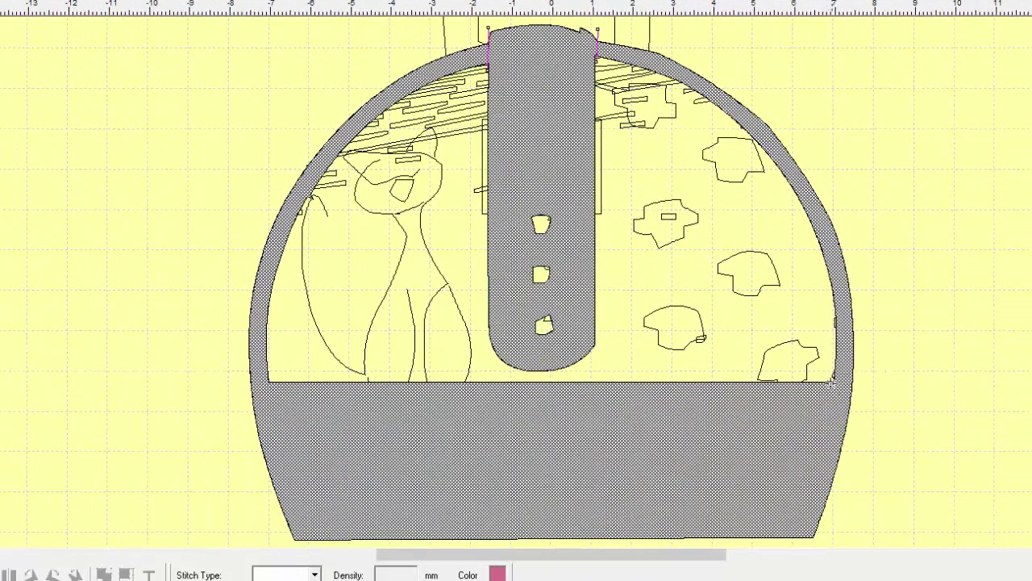
Add horizontal dividing lines across both ends of the rim at the base band's upper edge and apply all the cuts.
left_click(829, 379)
left_click(866, 380)
left_click(272, 377)
left_click(241, 379)
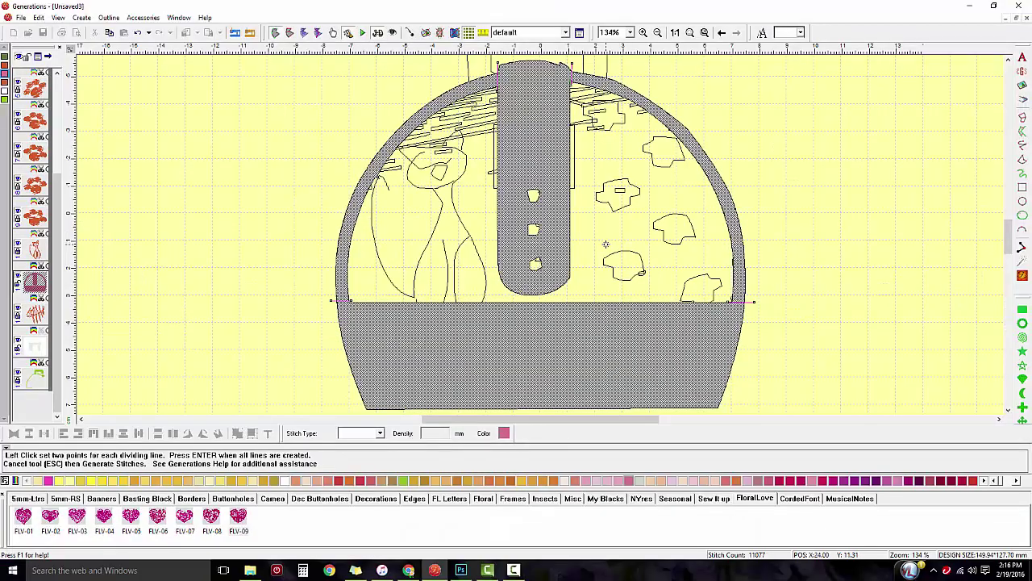
key("Return")
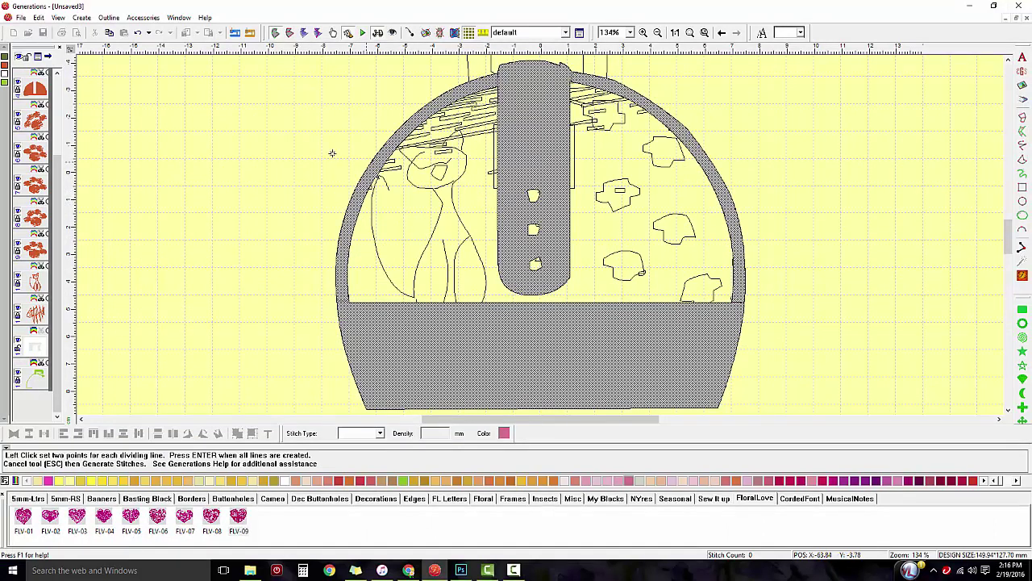
key("Escape")
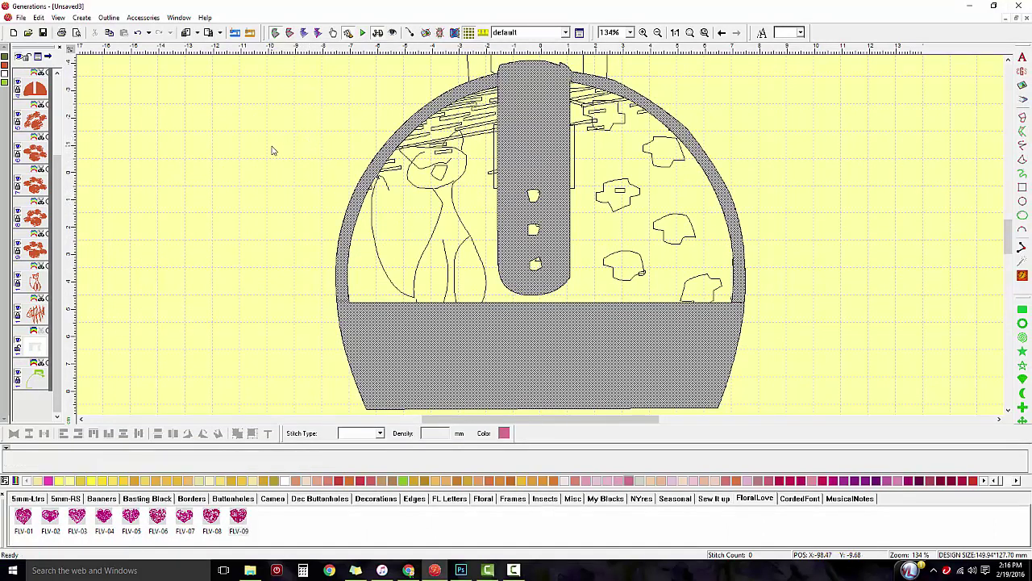
Select the divided strap, base band and two rim arcs in turn to check that each is a separate piece.
key("ctrl+a")
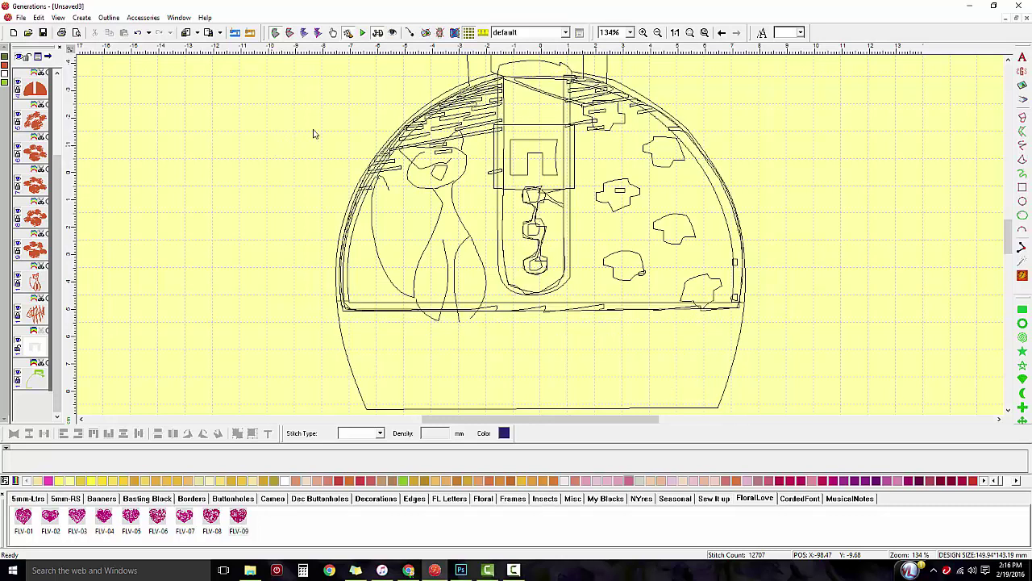
left_click(532, 76)
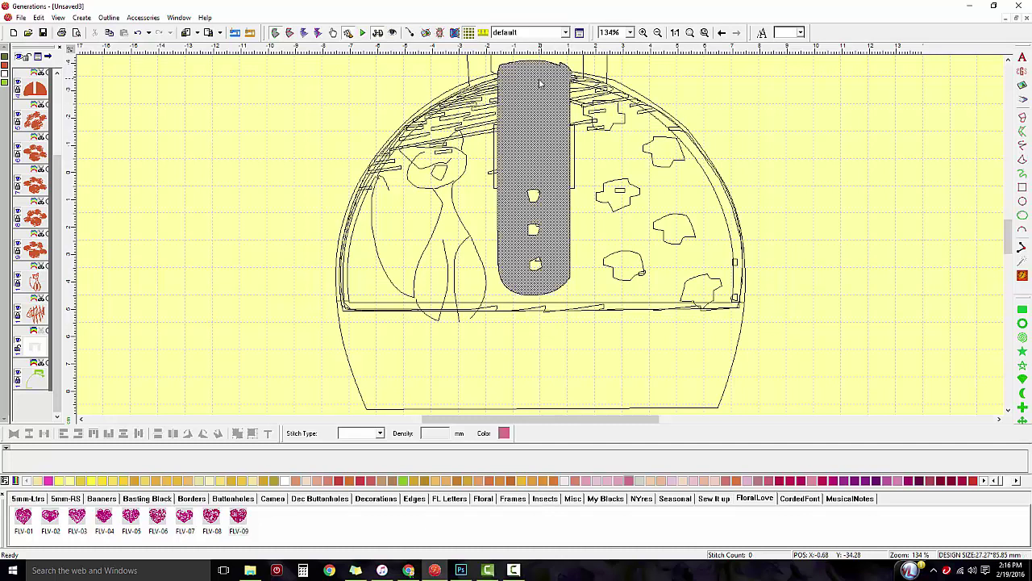
left_click(532, 387)
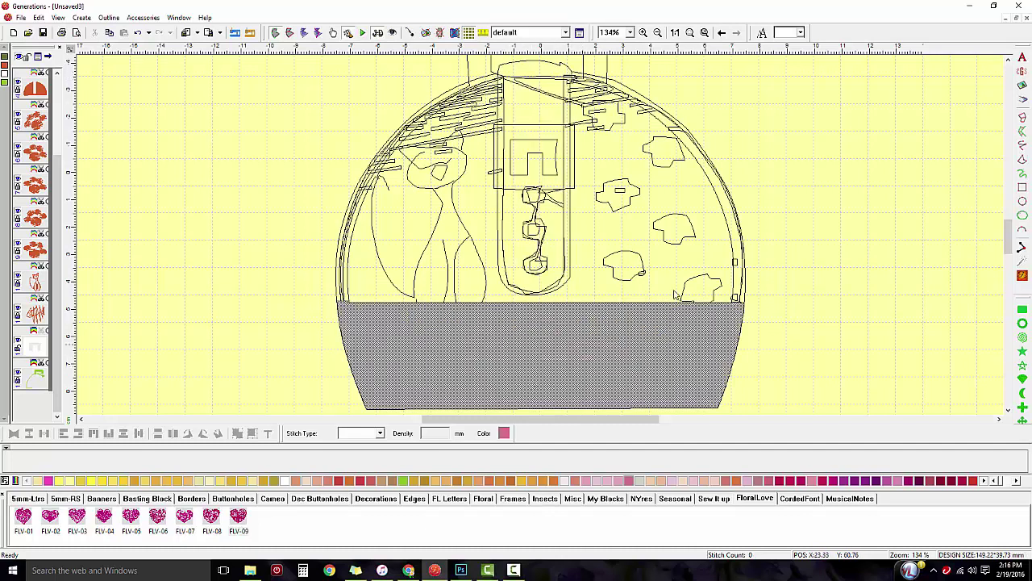
left_click(725, 193)
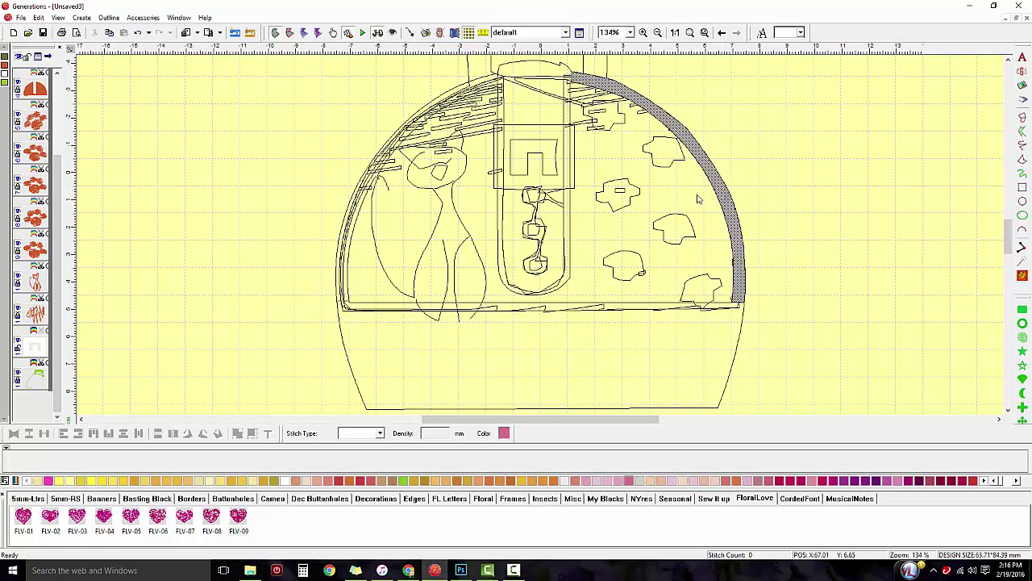
left_click(363, 206)
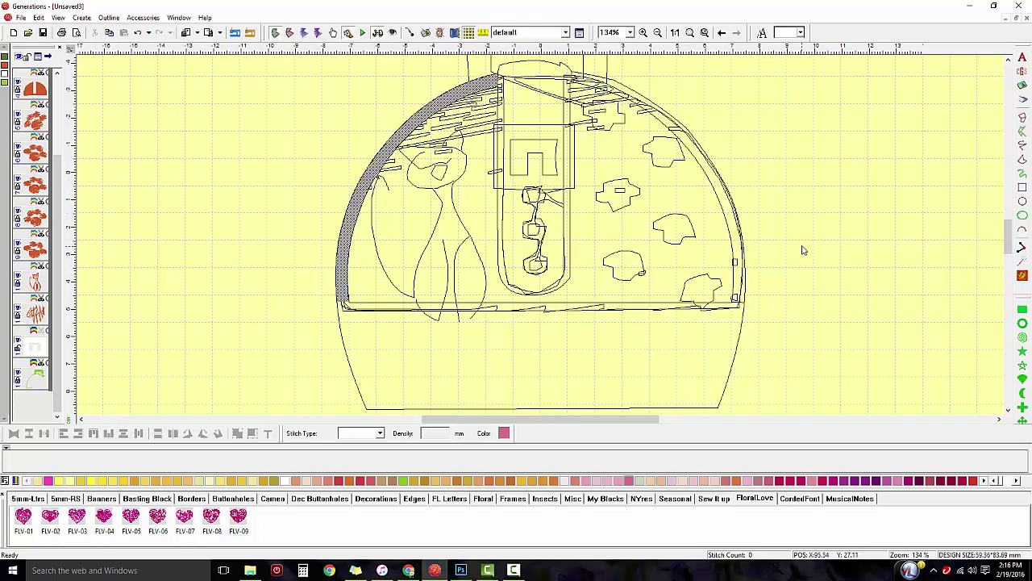
left_click(803, 250)
left_click(1022, 276)
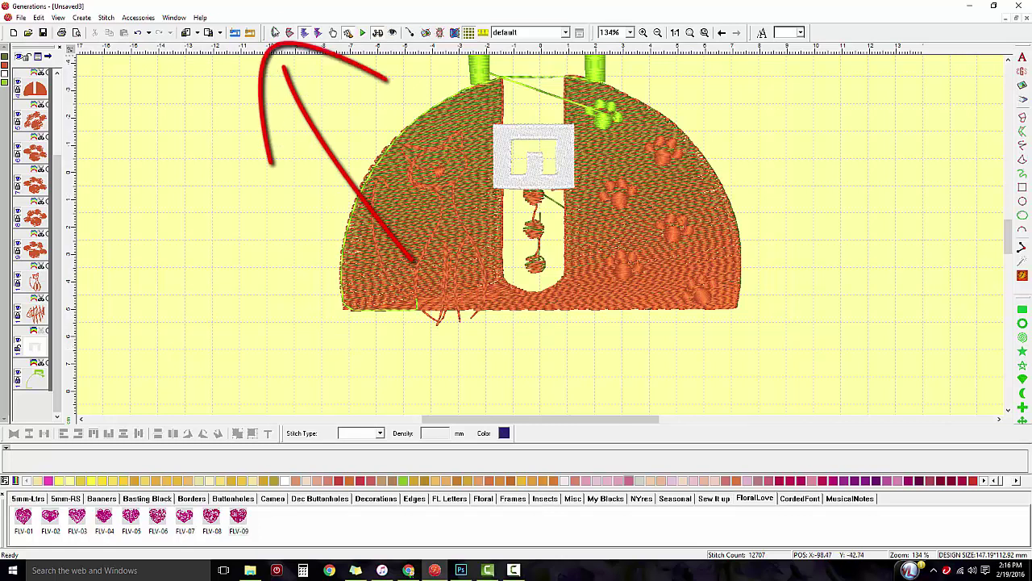
Assign the Complex Fill stitch type to the base band outline and generate its stitches.
left_click(275, 33)
left_click(472, 369)
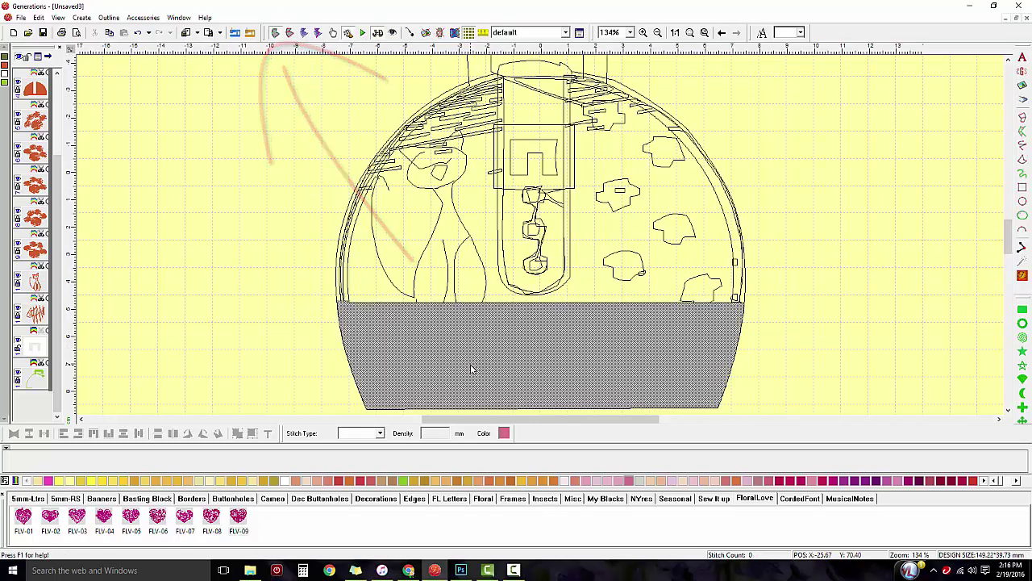
left_click(379, 433)
left_click(373, 459)
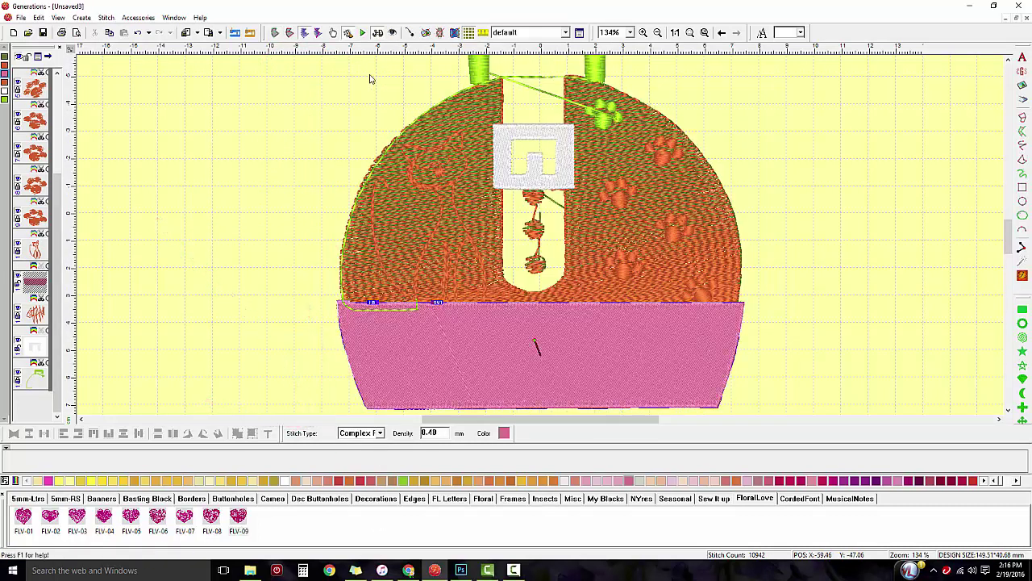
Assign the Complex Fill stitch type to the central strap outline and generate its stitches.
left_click(275, 32)
left_click(539, 107)
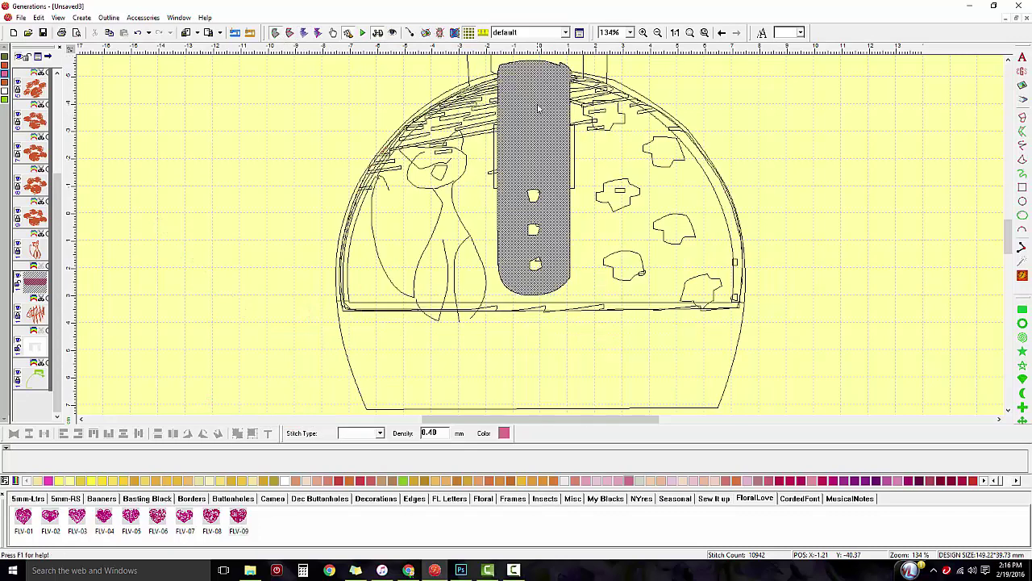
left_click(379, 433)
left_click(355, 464)
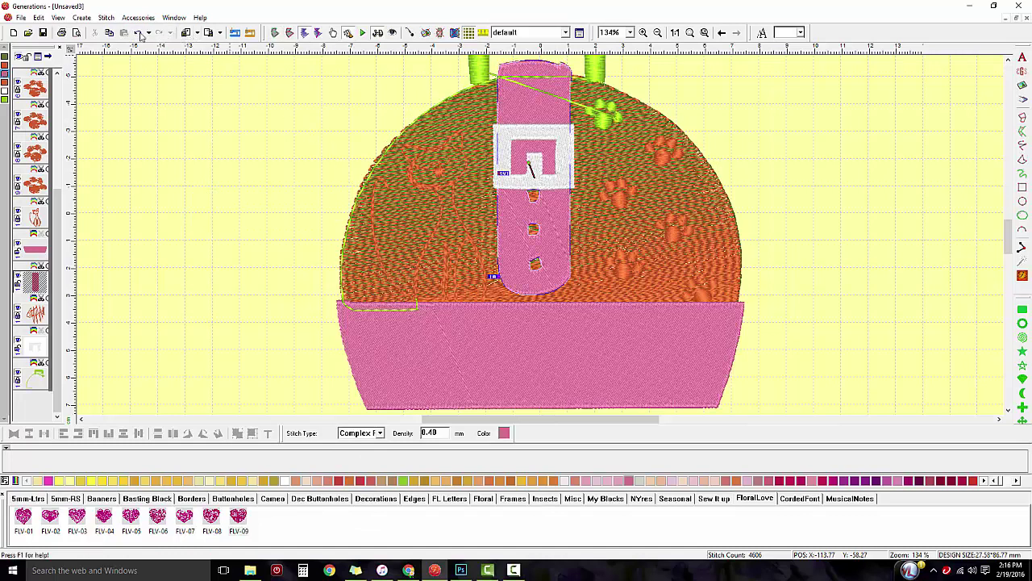
Select both rim arcs together in outline mode and fill them with Satin stitches.
left_click(275, 34)
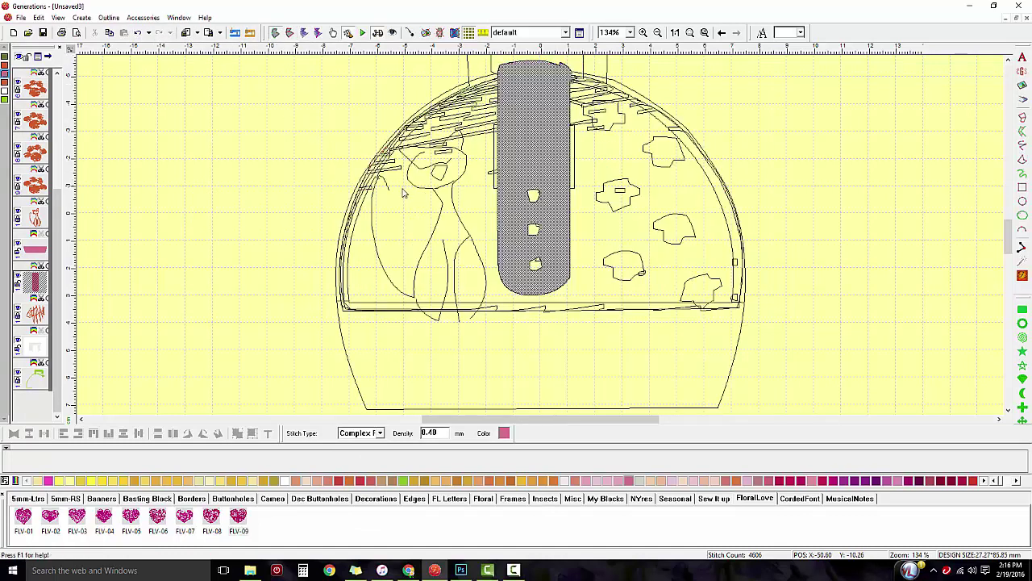
left_click(348, 260)
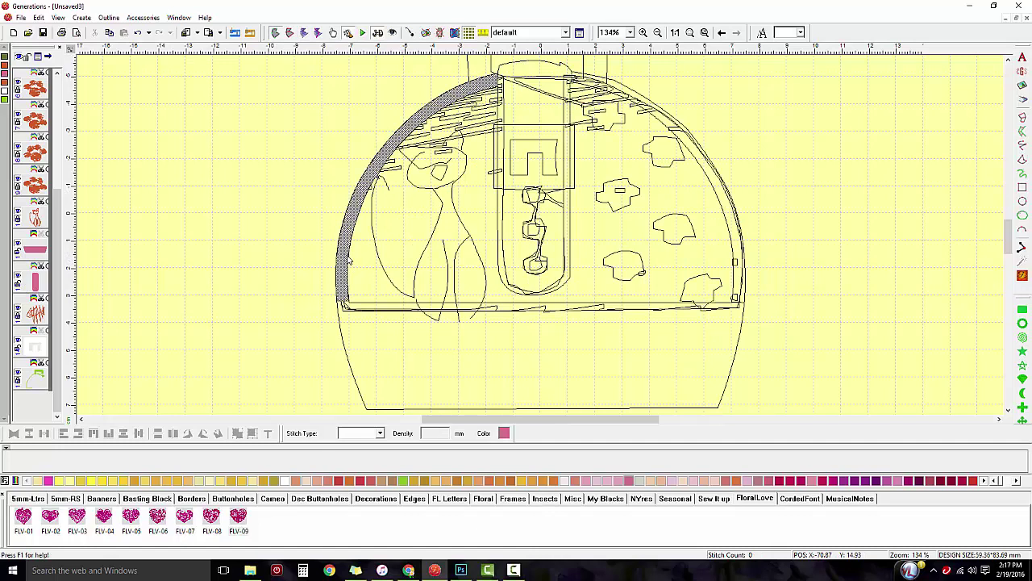
left_click(740, 243, "shift")
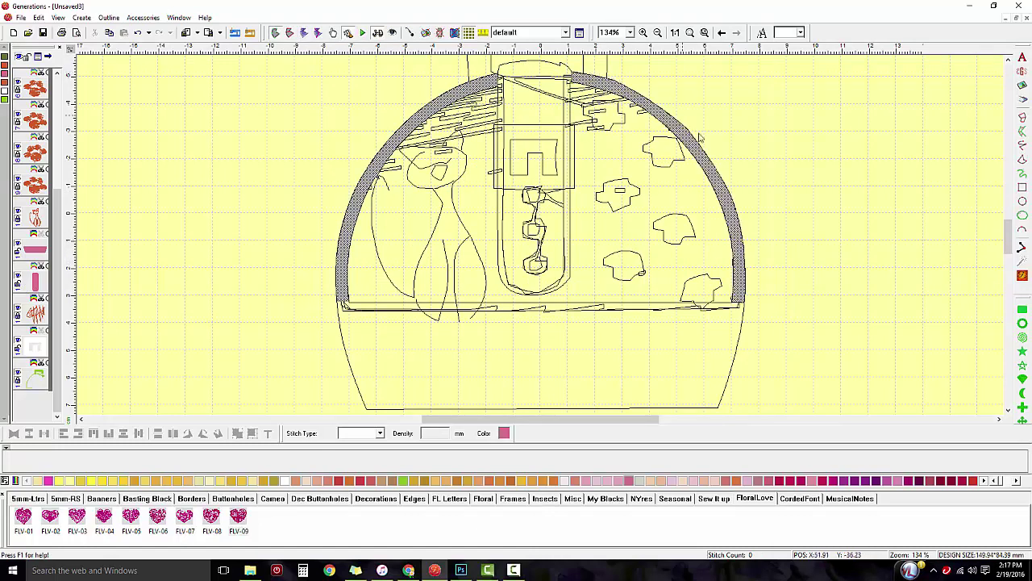
left_click(380, 434)
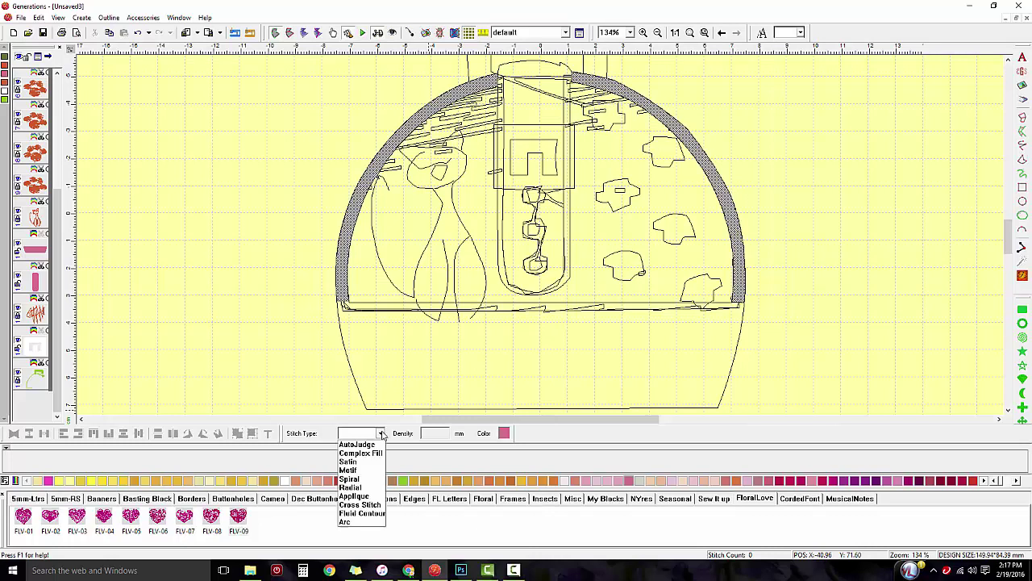
left_click(363, 470)
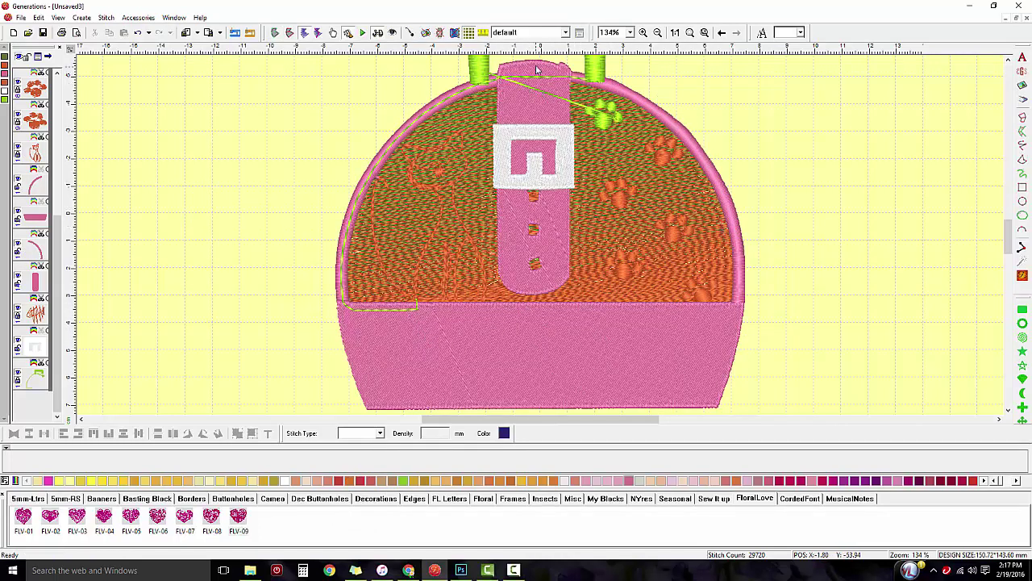
Rotate the central strap's stitch inclination line to a nearly horizontal angle and regenerate its stitches.
left_click(547, 212)
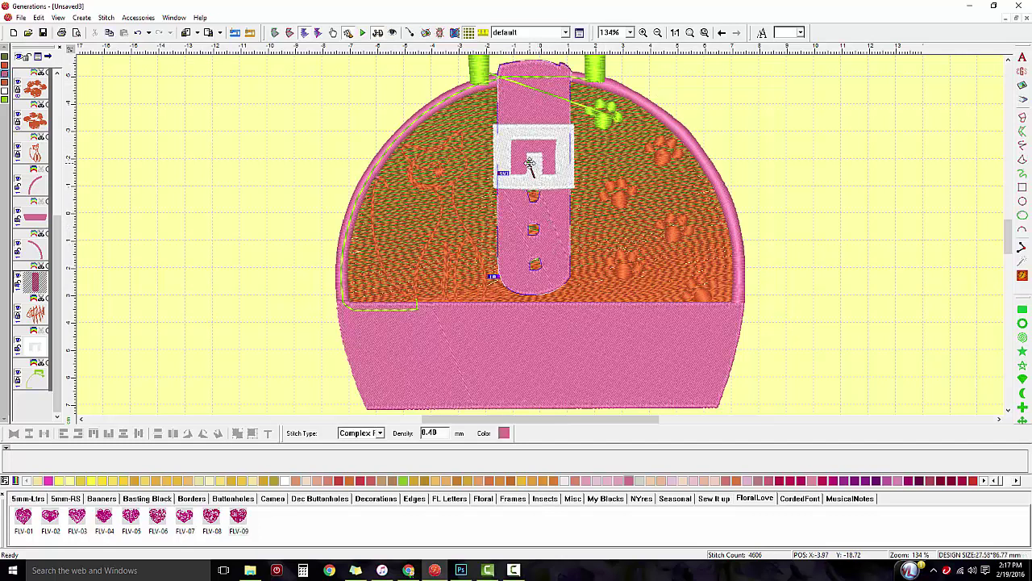
left_click_drag(530, 164, 509, 180)
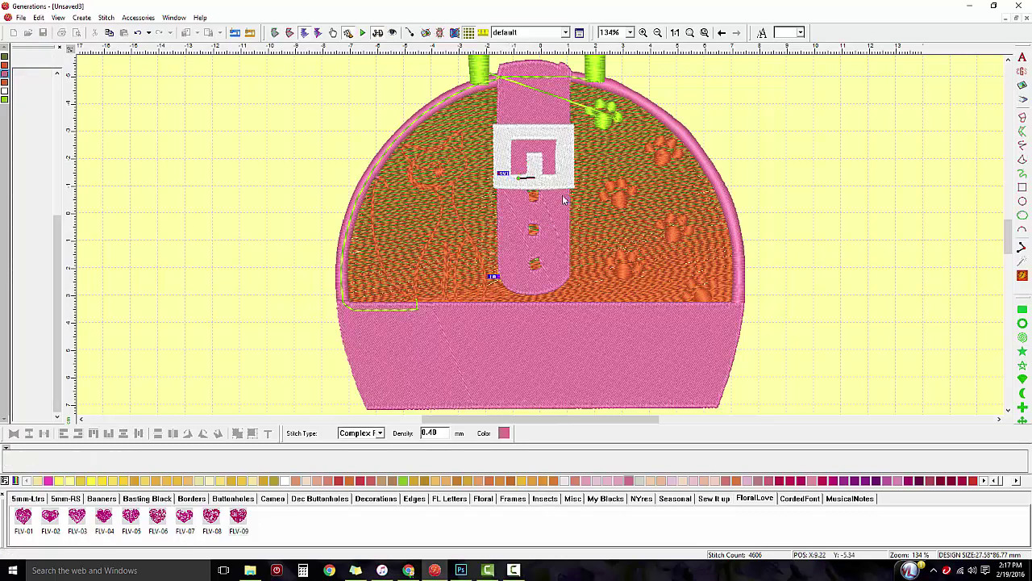
left_click(1022, 277)
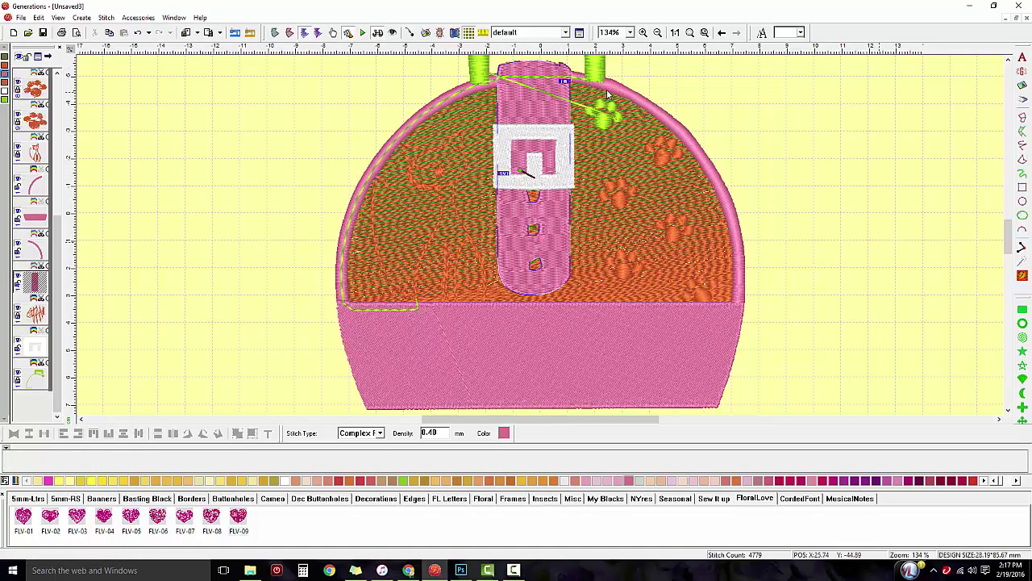
Replace the bumpy upper-right corner of the strap outline with one clean corner point using Adjust With New Points.
left_click(275, 32)
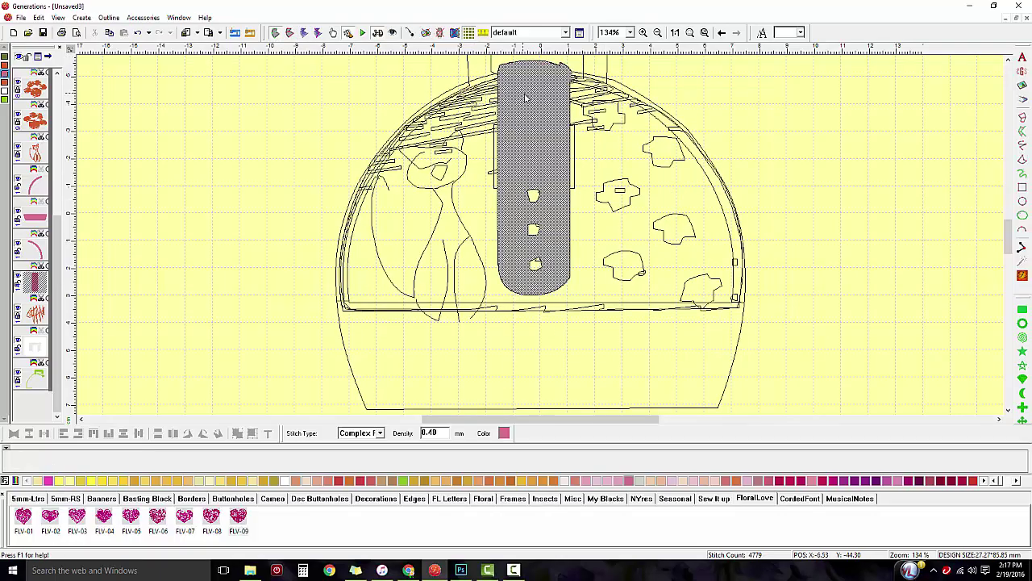
scroll(536, 101, "up", 2)
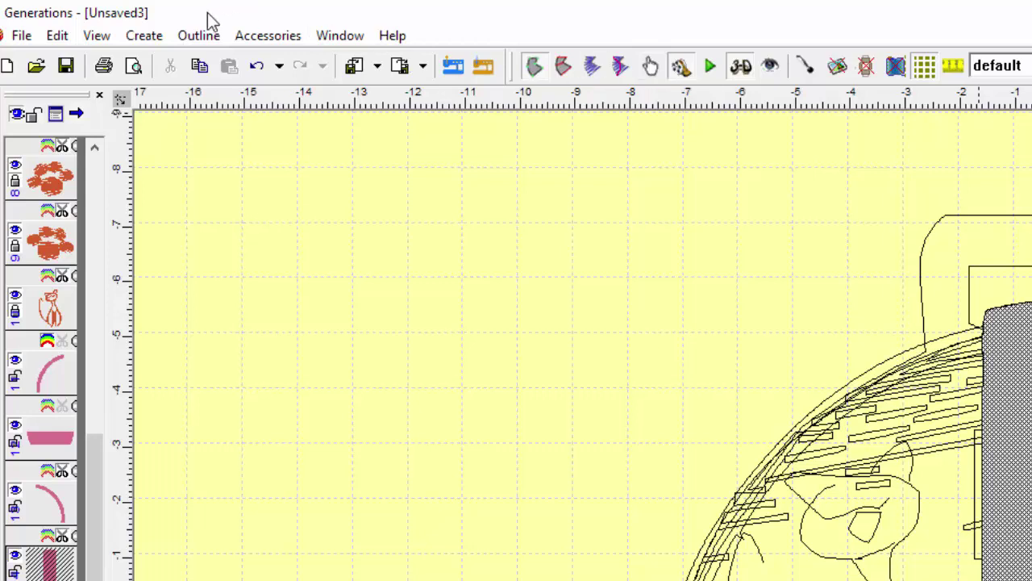
left_click(211, 37)
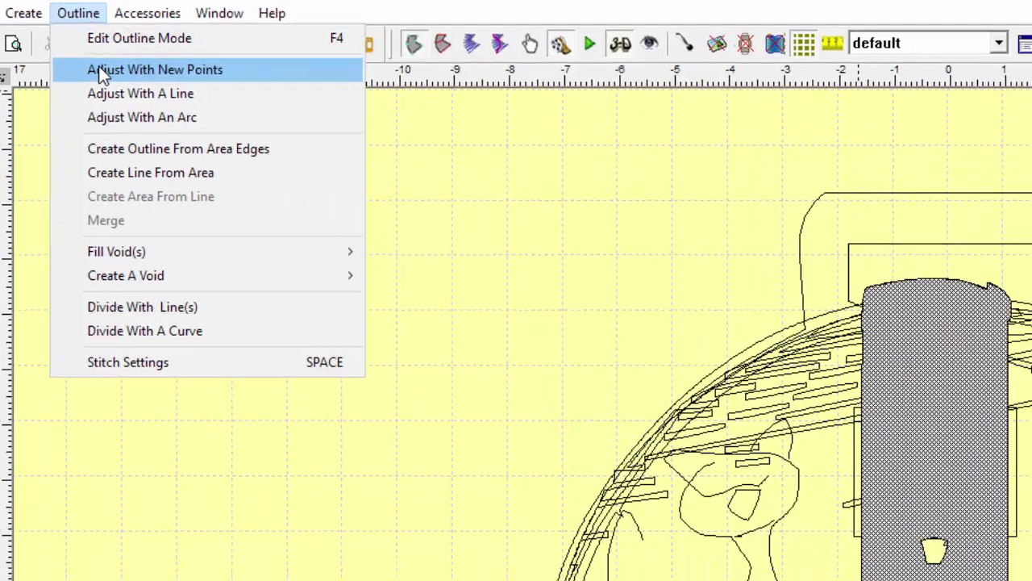
left_click(226, 93)
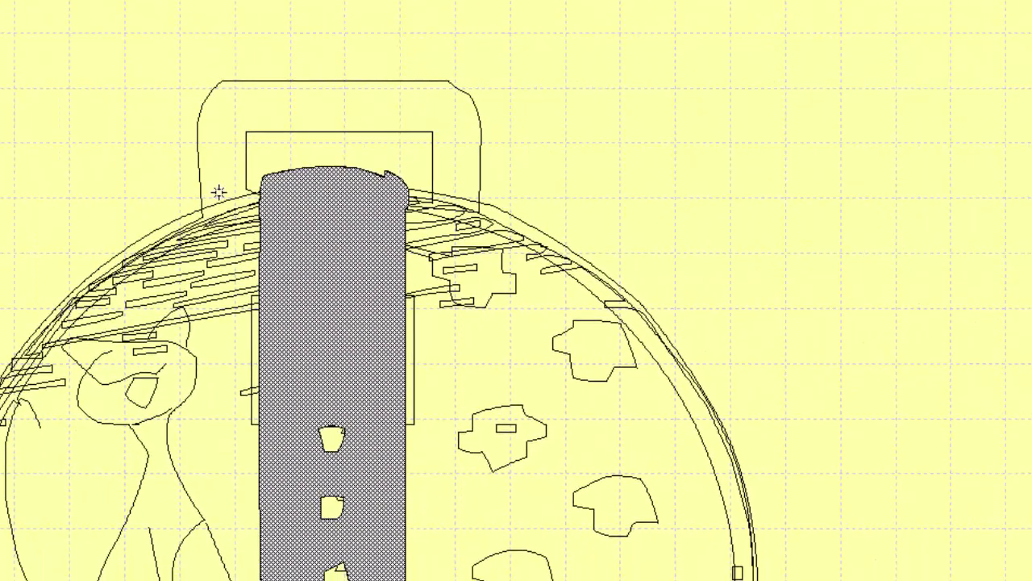
left_click(363, 169)
left_click(404, 245)
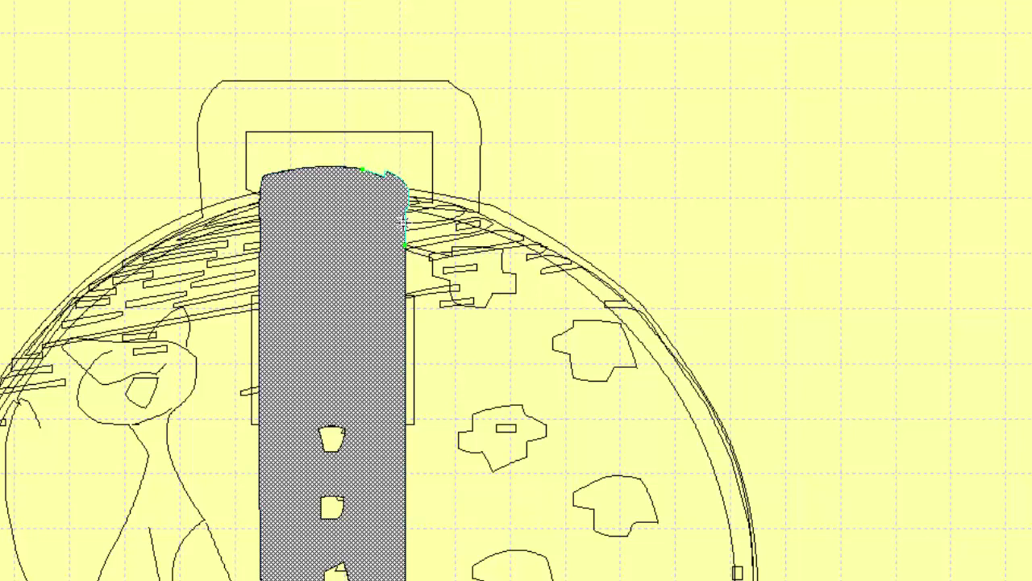
left_click(407, 179)
mouse_move(416, 176)
left_mouse_down()
mouse_move(498, 110)
mouse_move(406, 175)
left_mouse_up()
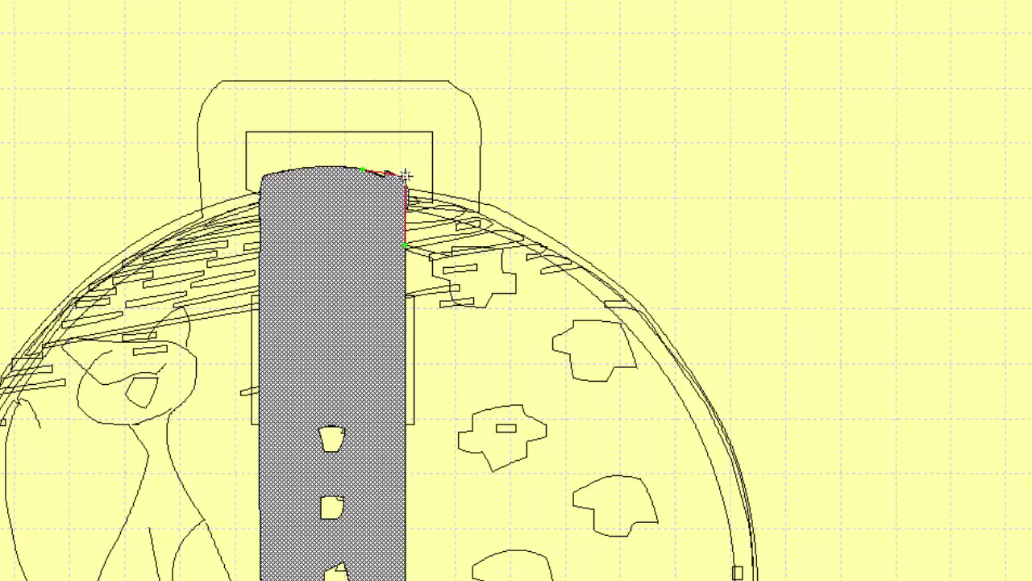
left_click_drag(402, 174, 409, 177)
left_click_drag(409, 177, 409, 178)
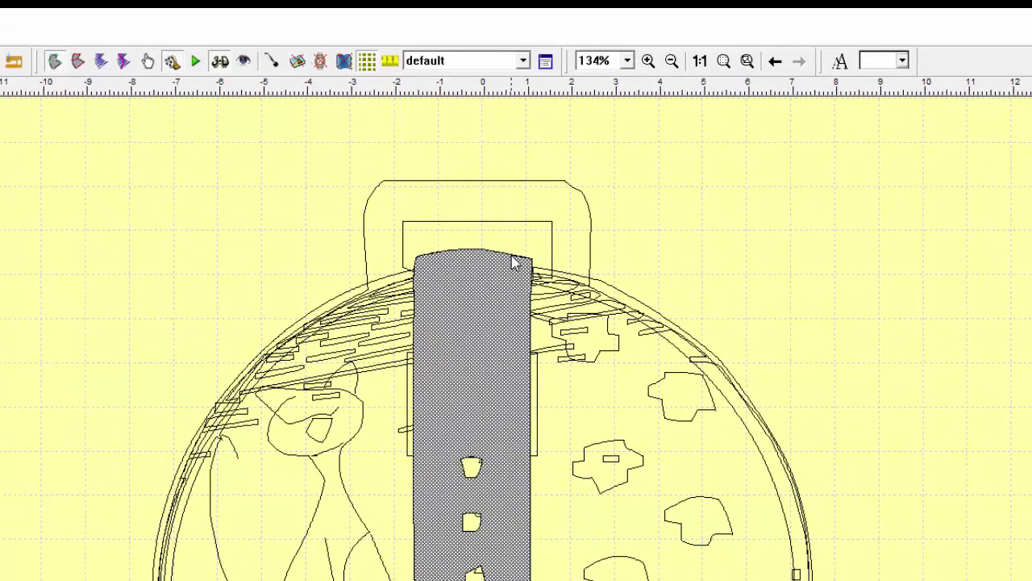
Delete the two surplus points on the right half of the strap's upper edge and regenerate its stitches.
left_click(148, 63)
left_click(514, 255)
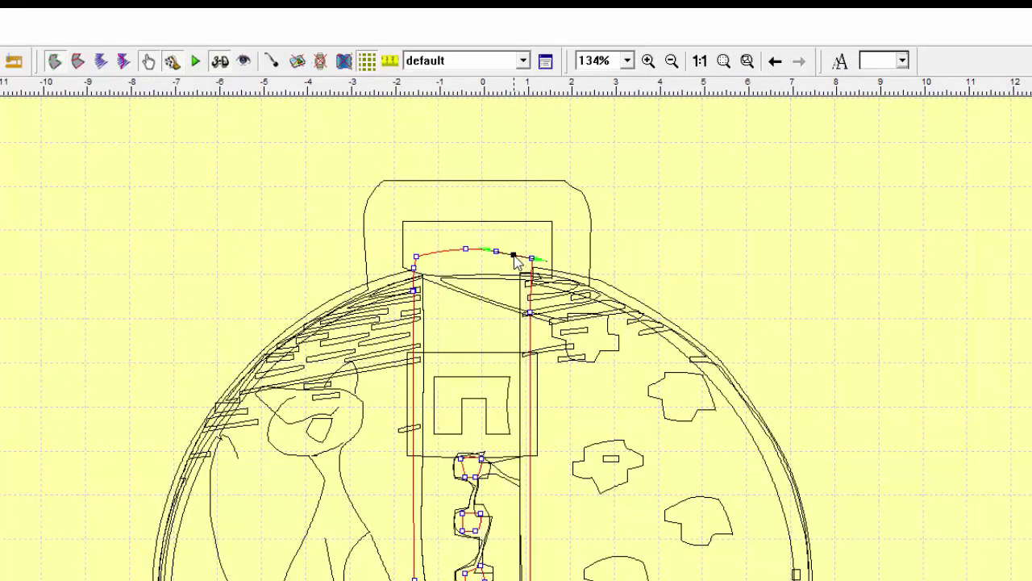
key("Delete")
right_click(499, 253)
key("Escape")
key("Delete")
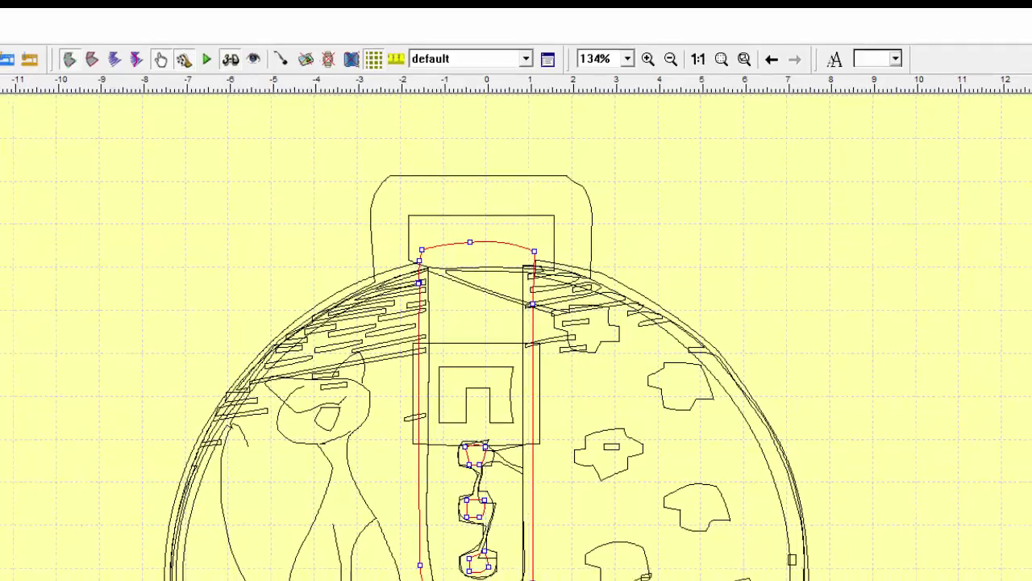
key("Return")
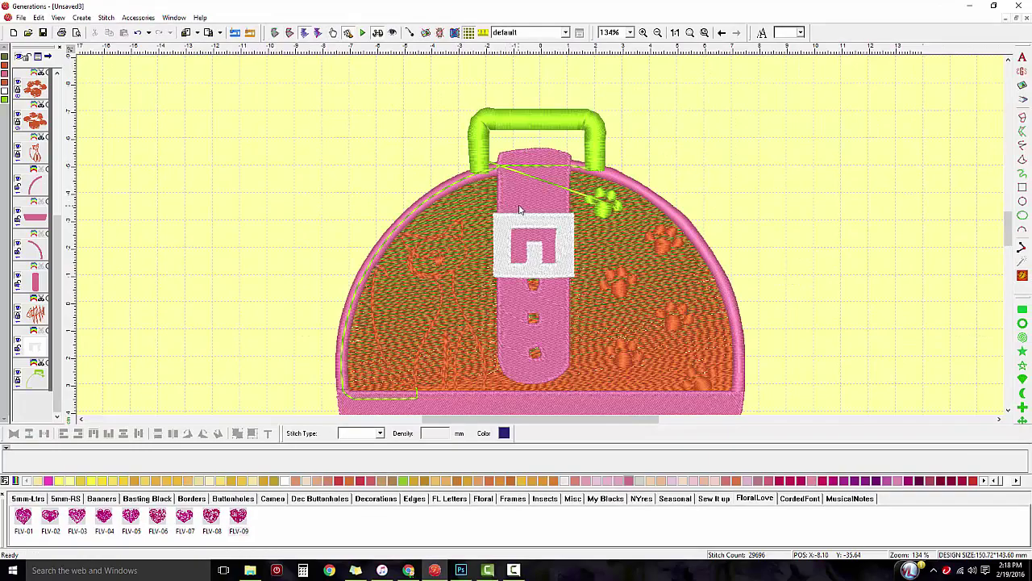
scroll(474, 371, "down", 2)
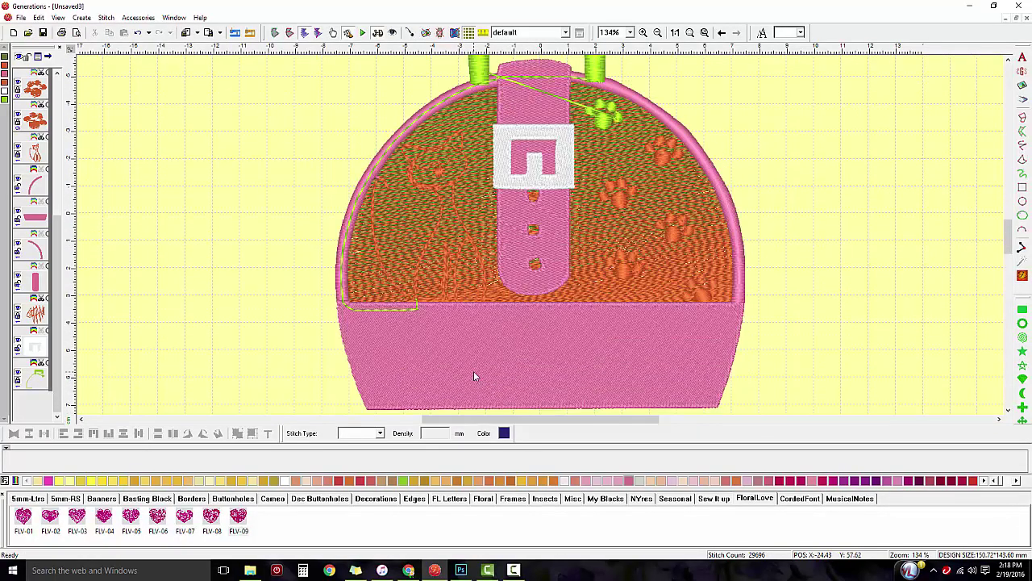
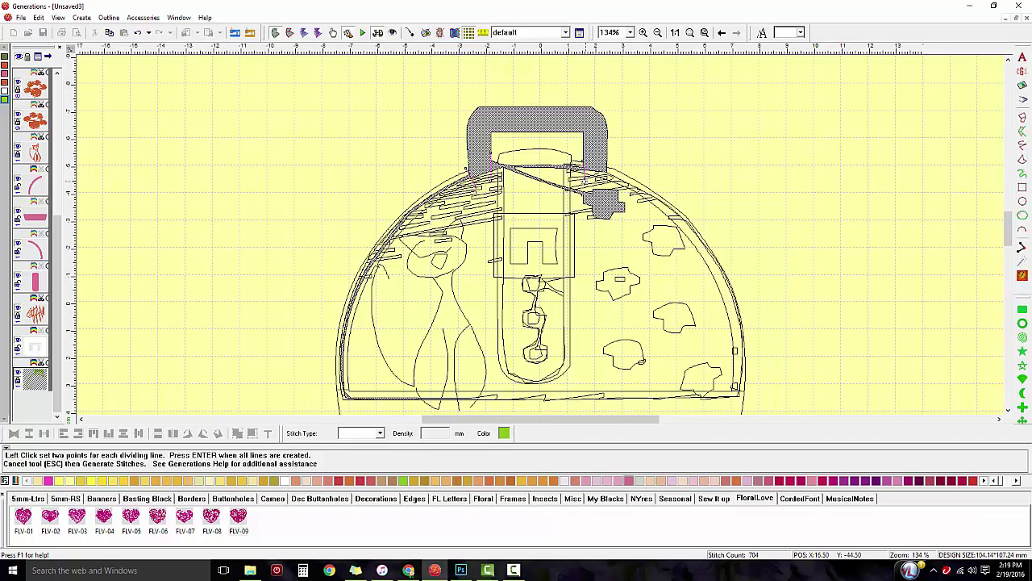
Apply the dividing lines, including to locked objects, to cut the green handle from the connecting line and paw print, and check both pieces.
key("Return")
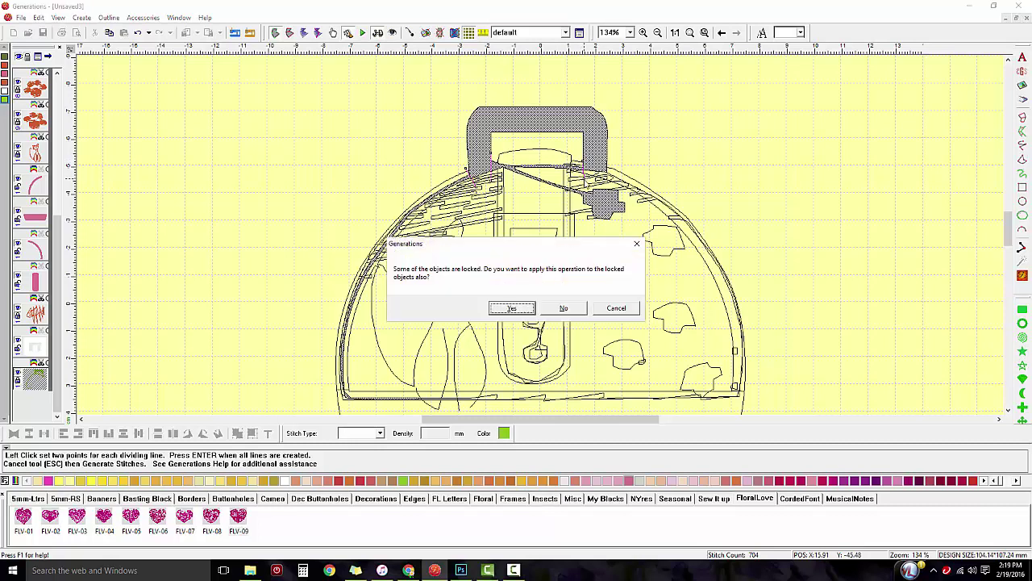
left_click(512, 308)
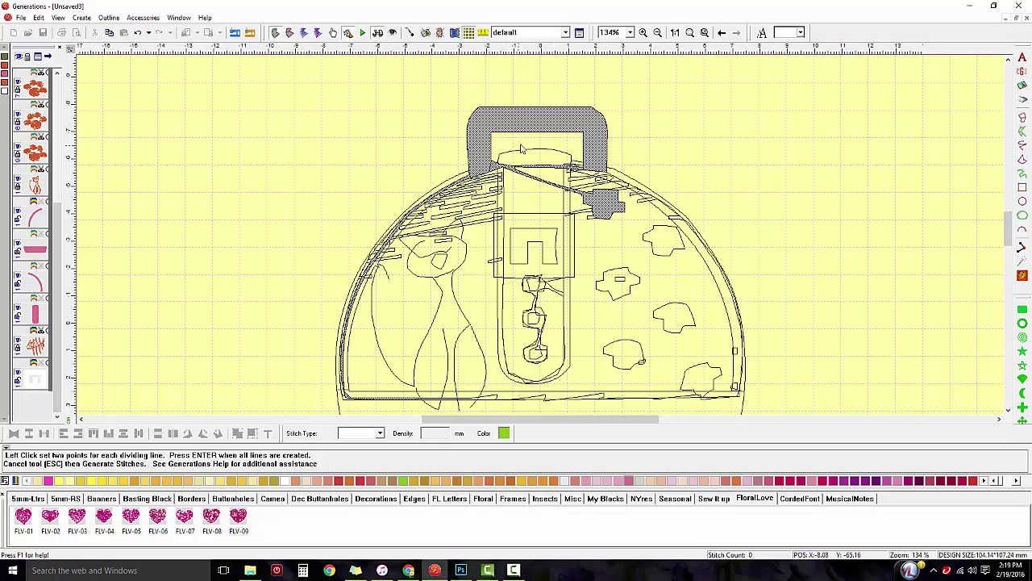
key("Return")
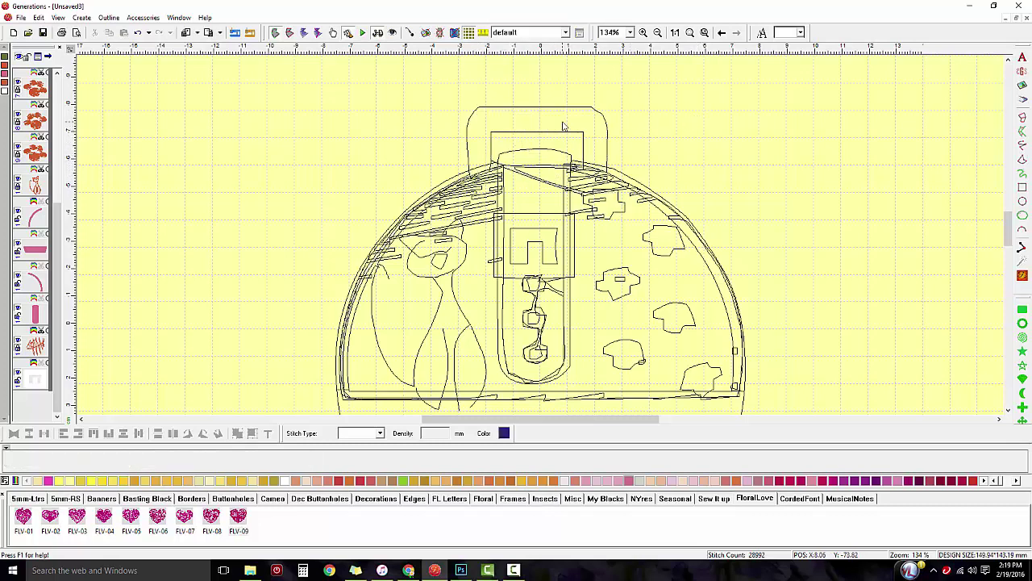
left_click(564, 126)
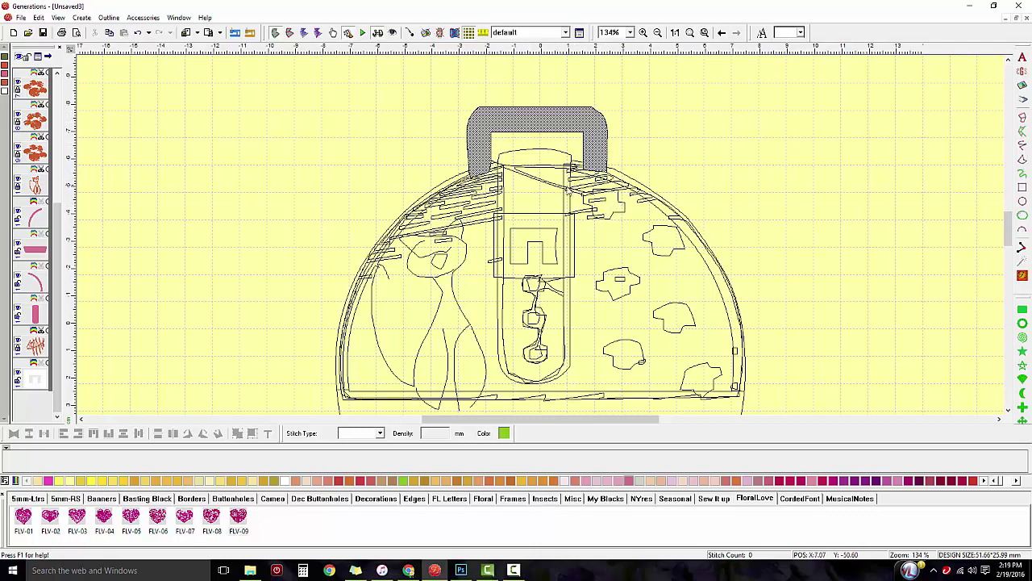
left_click(614, 210)
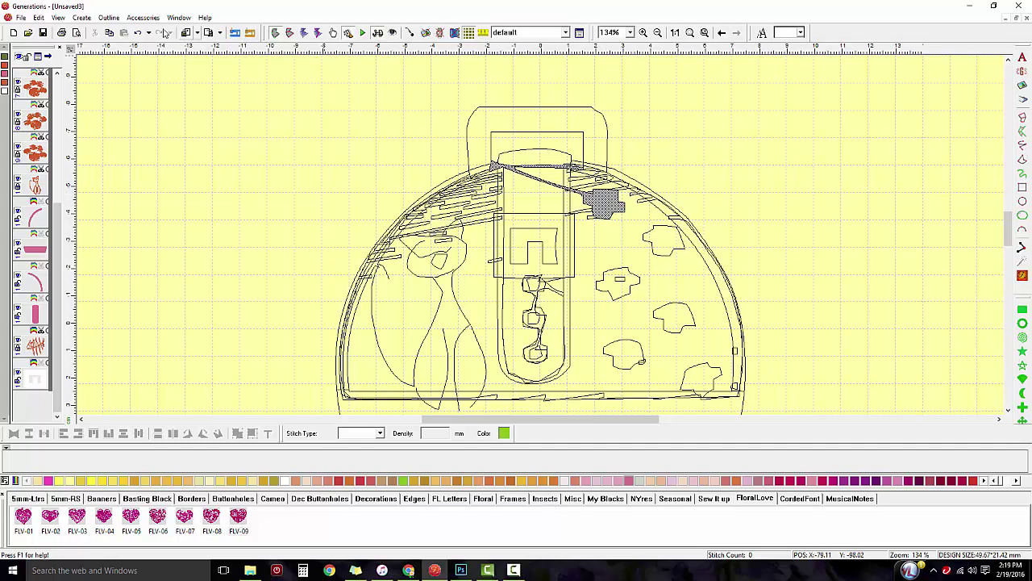
left_click(108, 17)
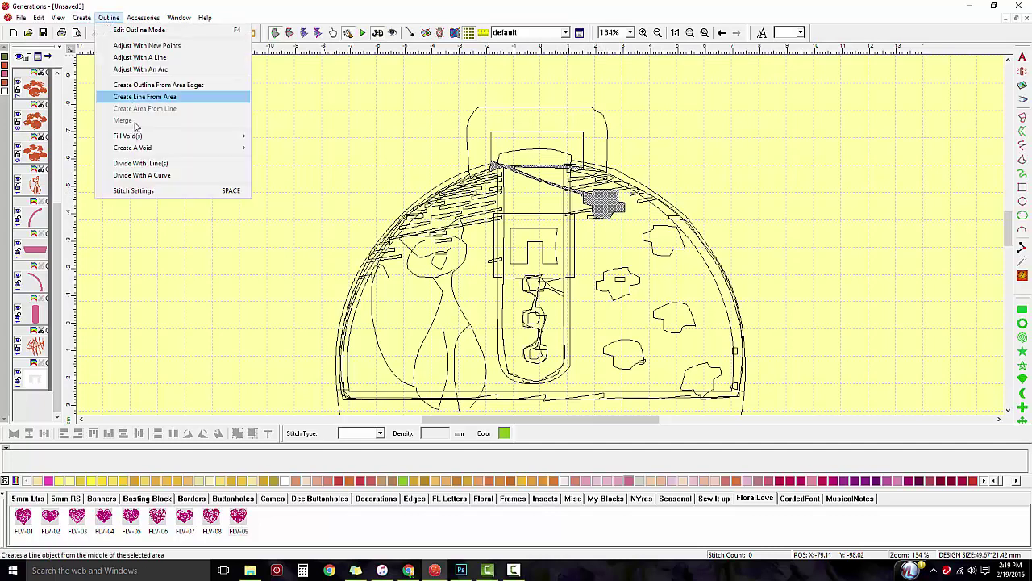
left_click(142, 163)
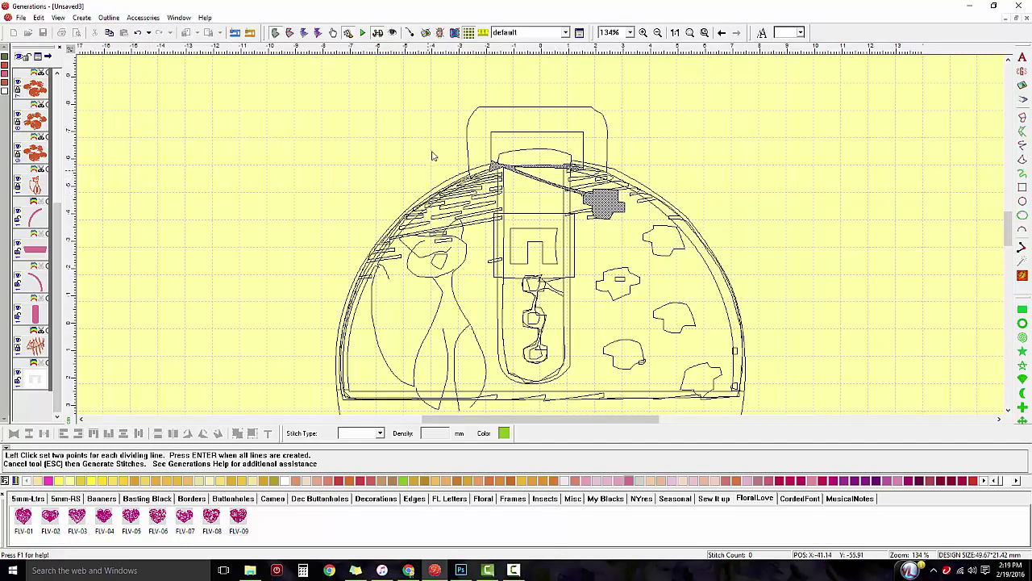
key("Escape")
Delete the leftover connecting line between the green handle and paw print, and generate the handle with Satin stitches.
left_click(405, 113)
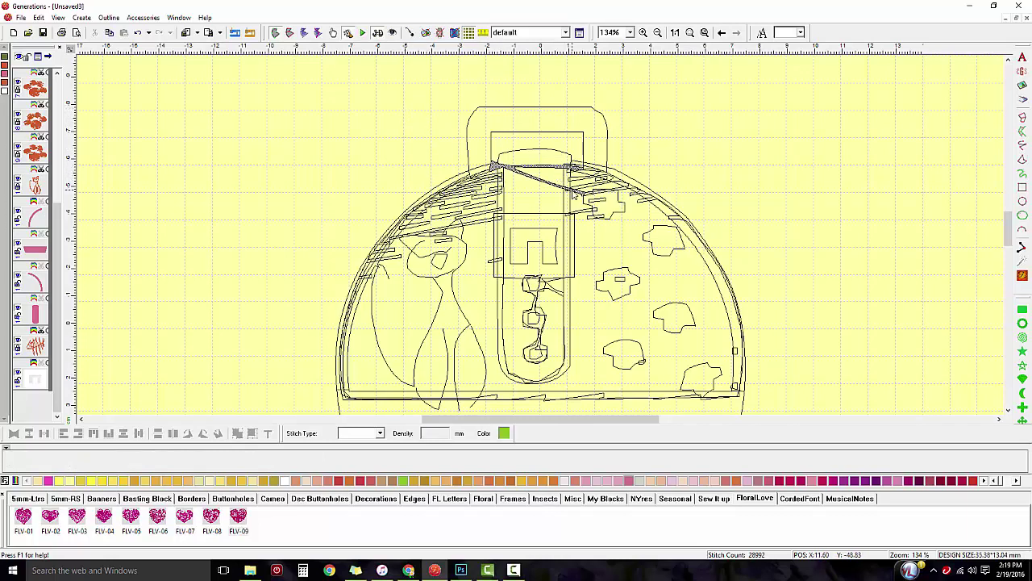
key("Delete")
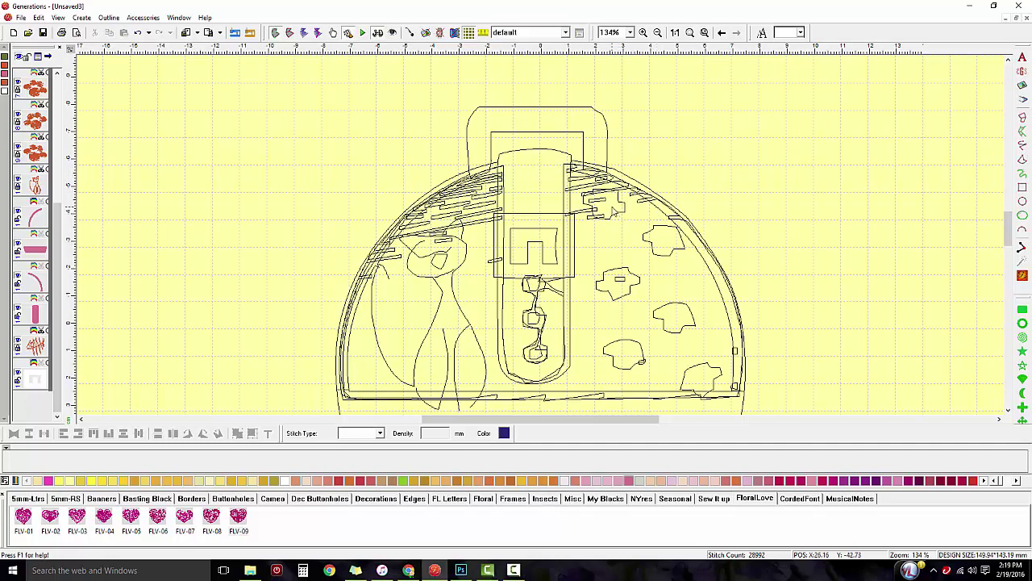
left_click(562, 126)
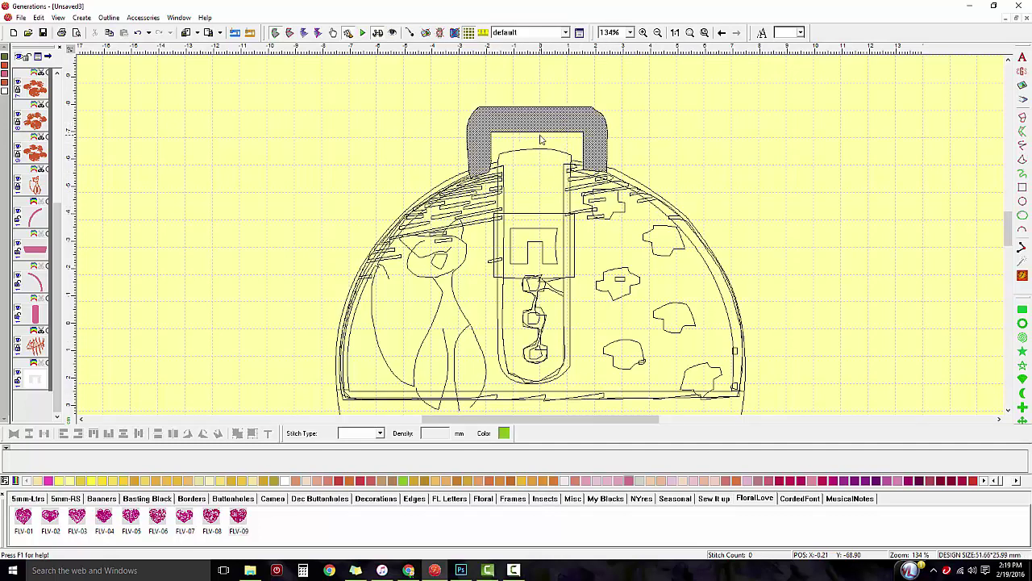
left_click(379, 433)
left_click(355, 448)
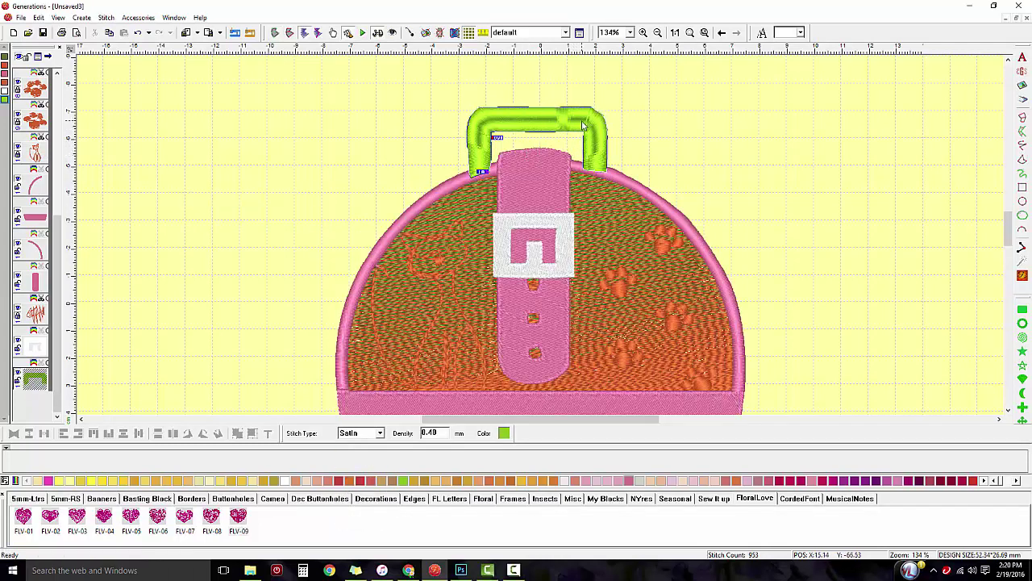
Assign a stitch type to the separated paw print near the handle's right end and generate its stitches.
left_click(274, 32)
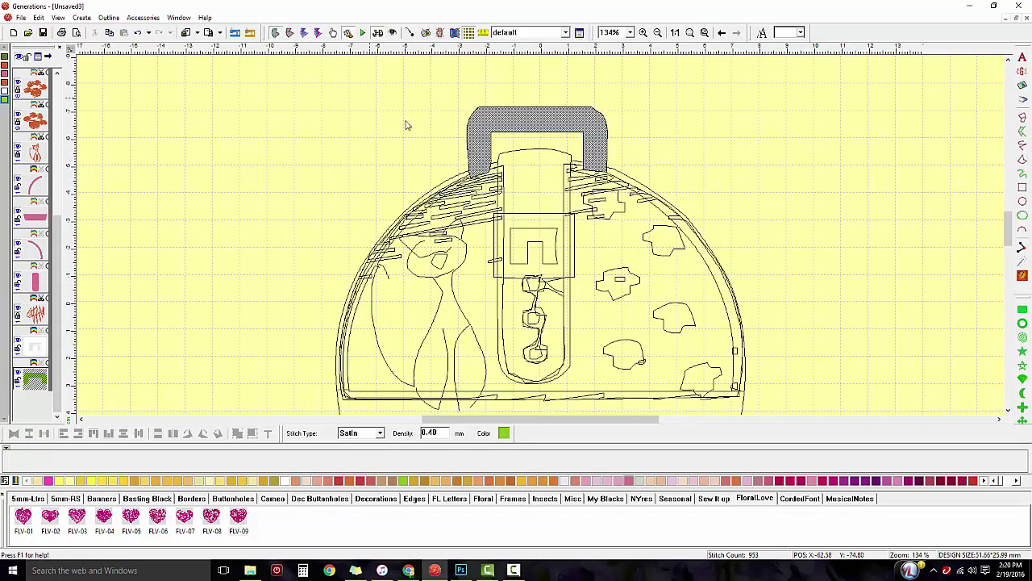
left_click(619, 206)
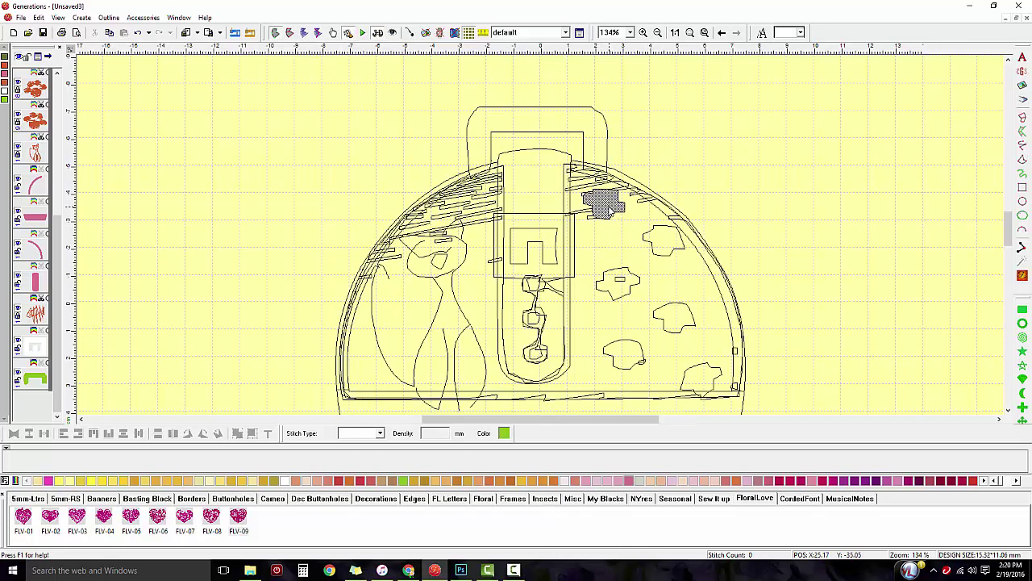
left_click(381, 435)
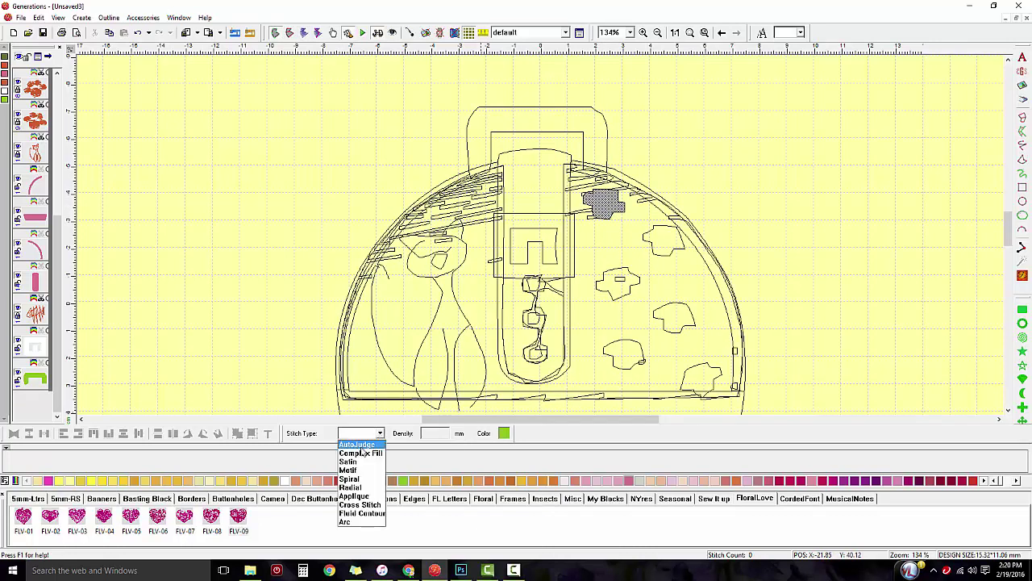
left_click(355, 484)
key("F2")
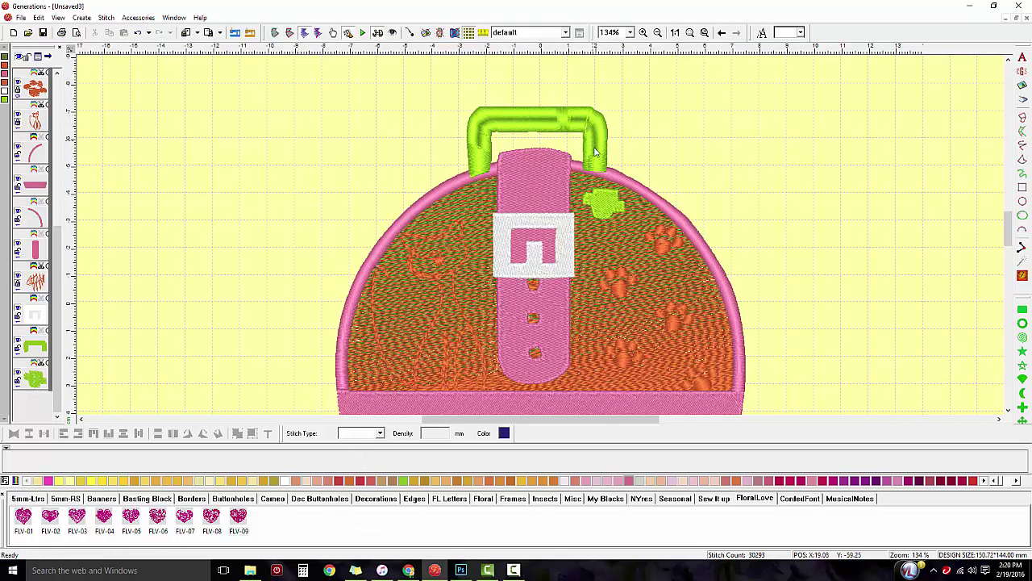
Edit the green handle's outline points and delete the surplus point on its upper-right outer curve.
left_click(511, 129)
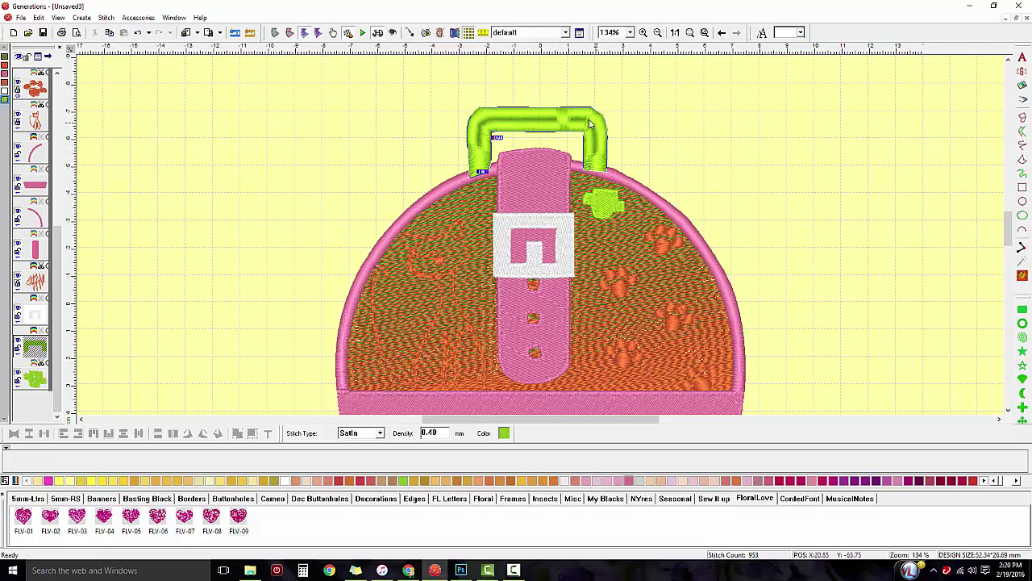
left_click(275, 34)
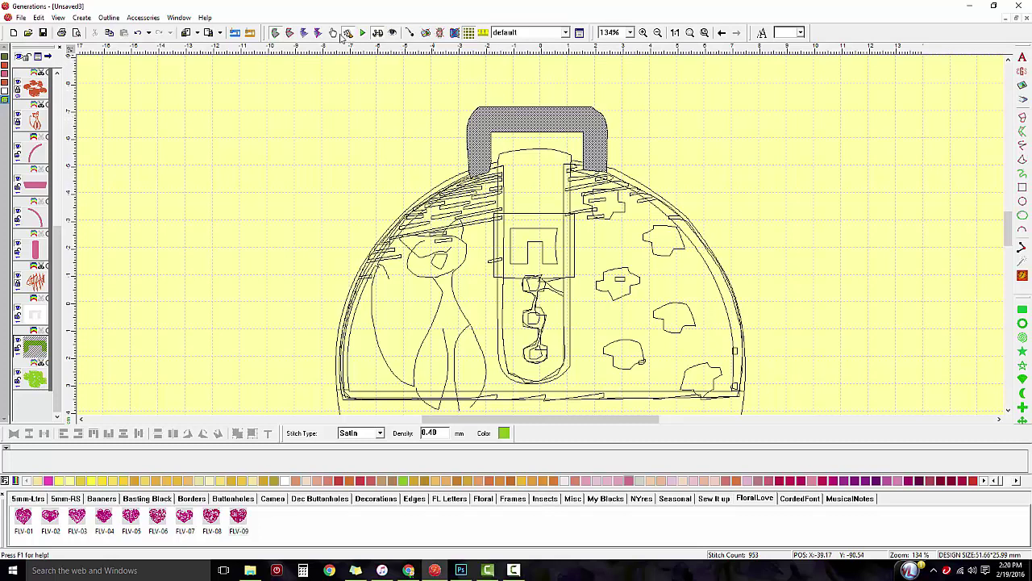
left_click(333, 33)
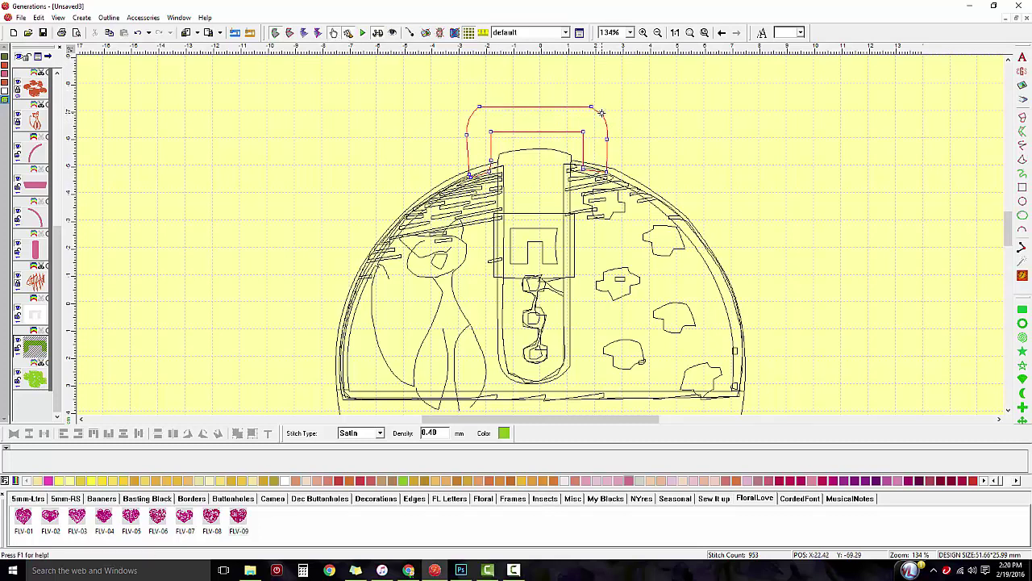
right_click(601, 113)
left_click(606, 121)
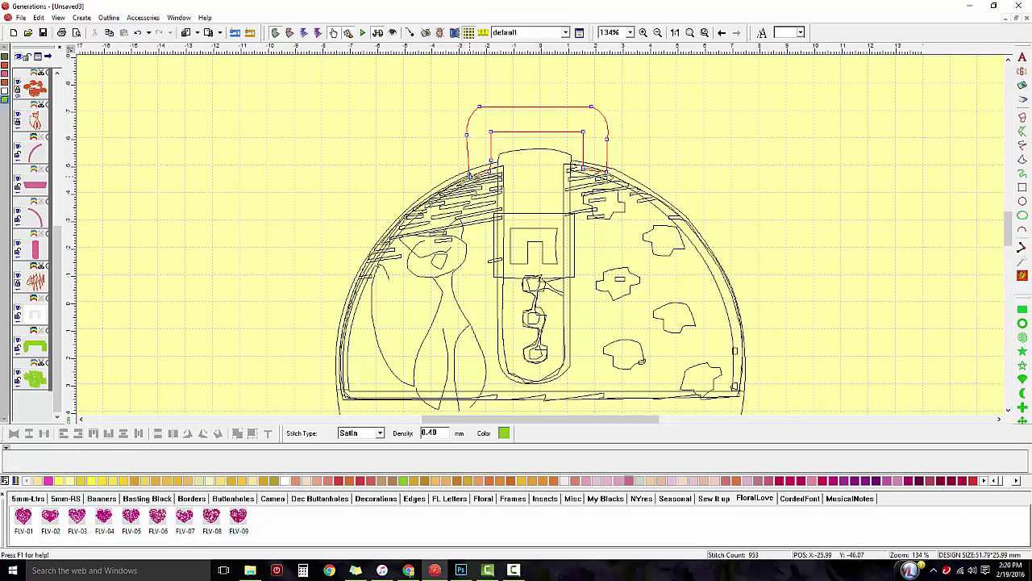
Delete the surplus outline points along the bottom end of the handle's left leg.
left_click(470, 175)
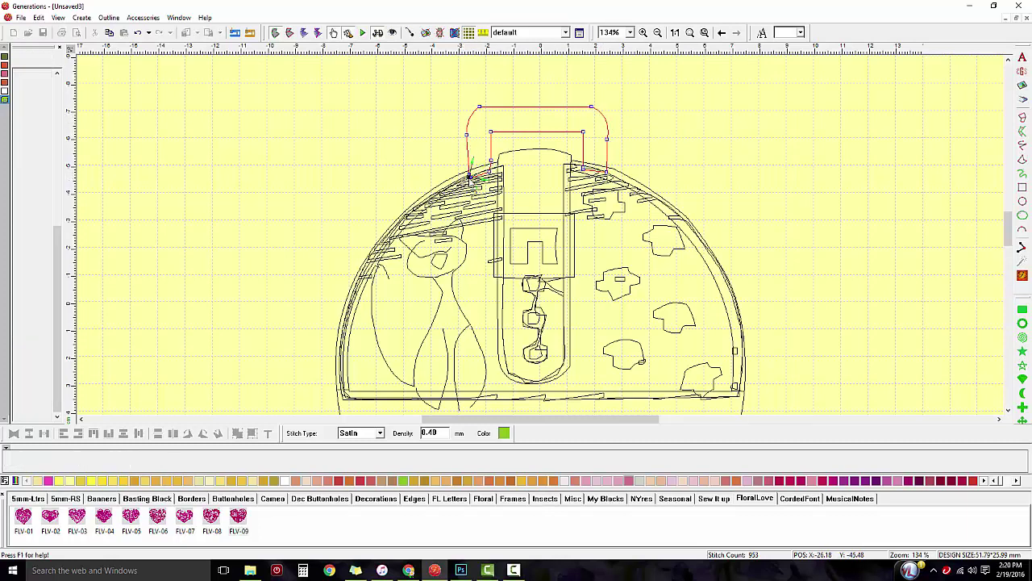
right_click(470, 176)
left_click(487, 183)
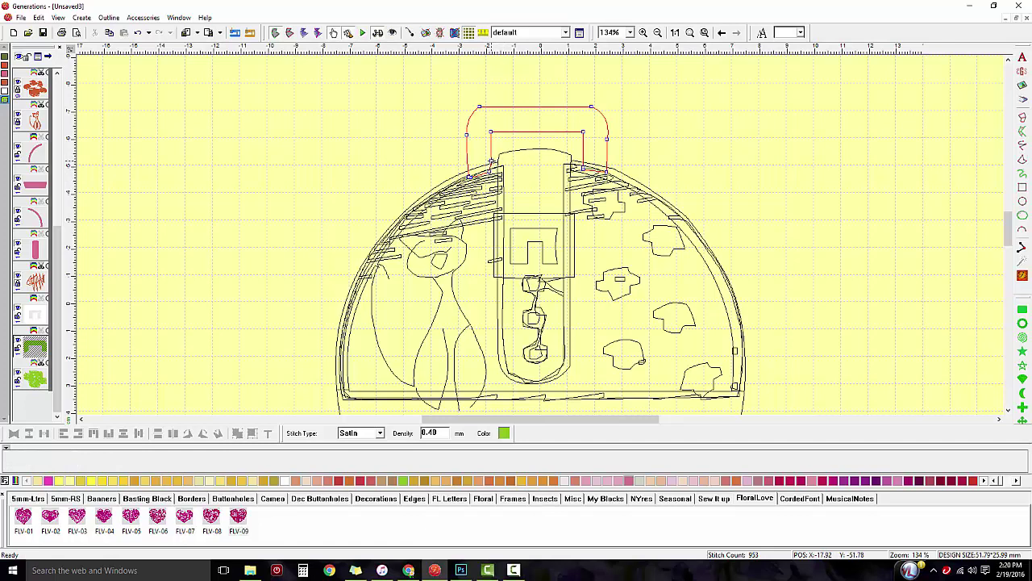
right_click(491, 162)
left_click(501, 166)
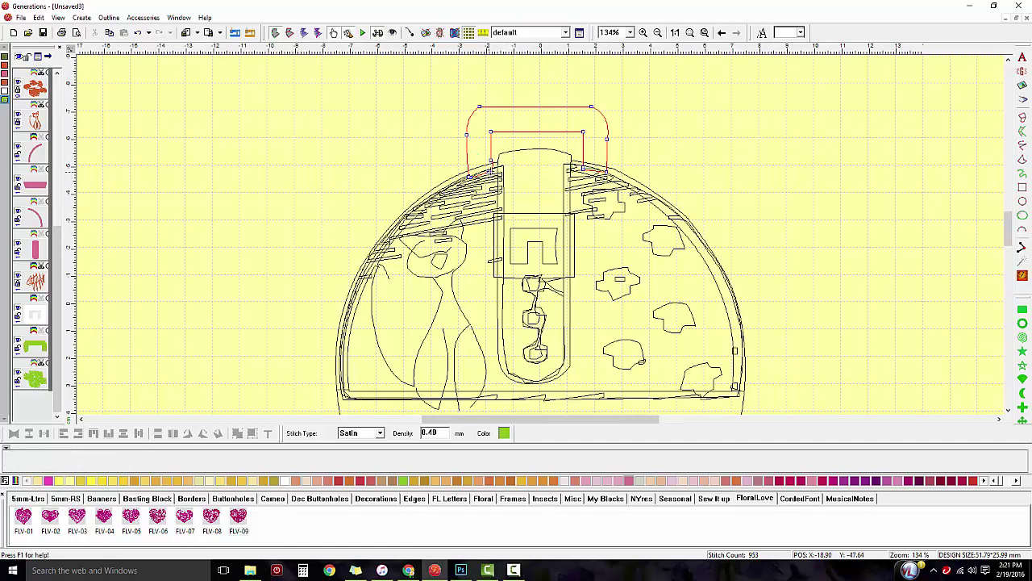
right_click(495, 169)
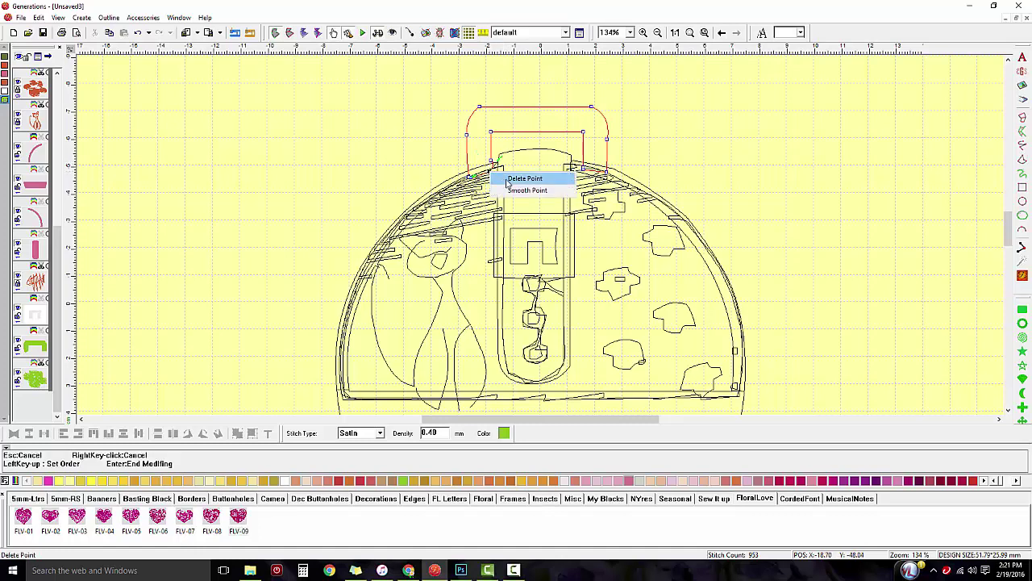
left_click(508, 177)
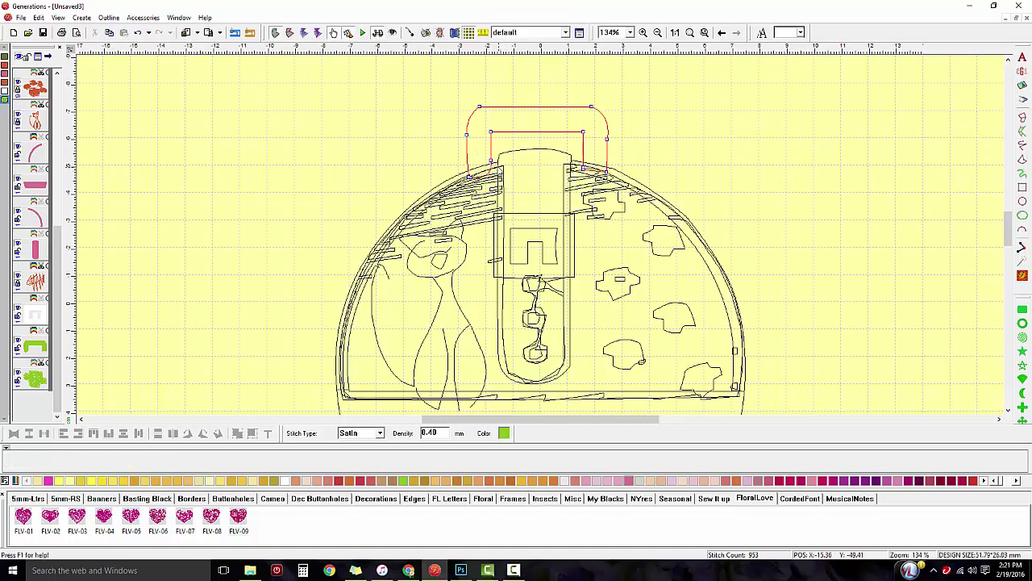
Move the inner bottom point of the handle's left leg down and straighten the leg's bottom edge into a clean corner.
left_click(491, 161)
left_click(489, 183)
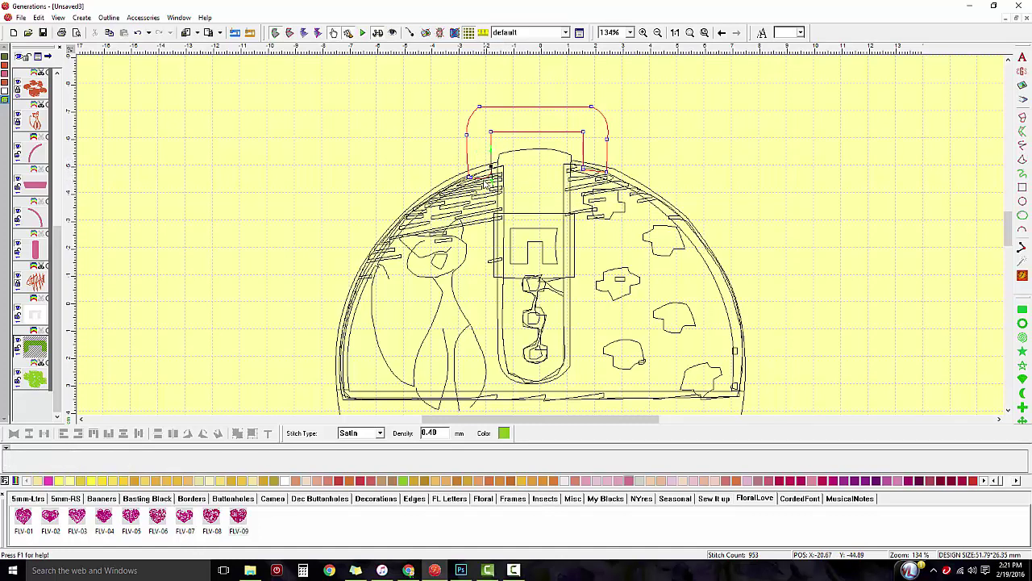
left_click(482, 179)
left_click(476, 182)
right_click(475, 182)
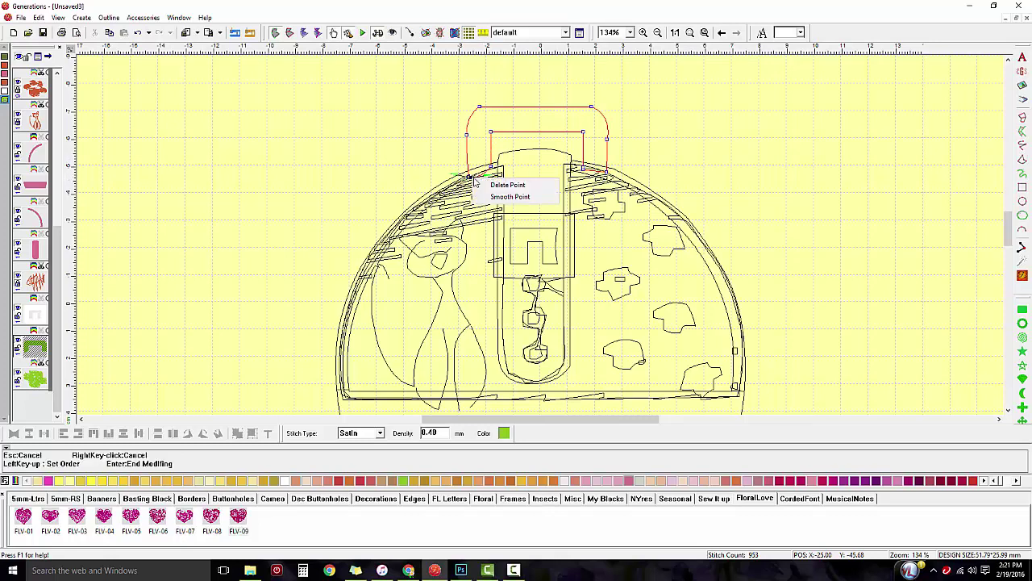
left_click(480, 185)
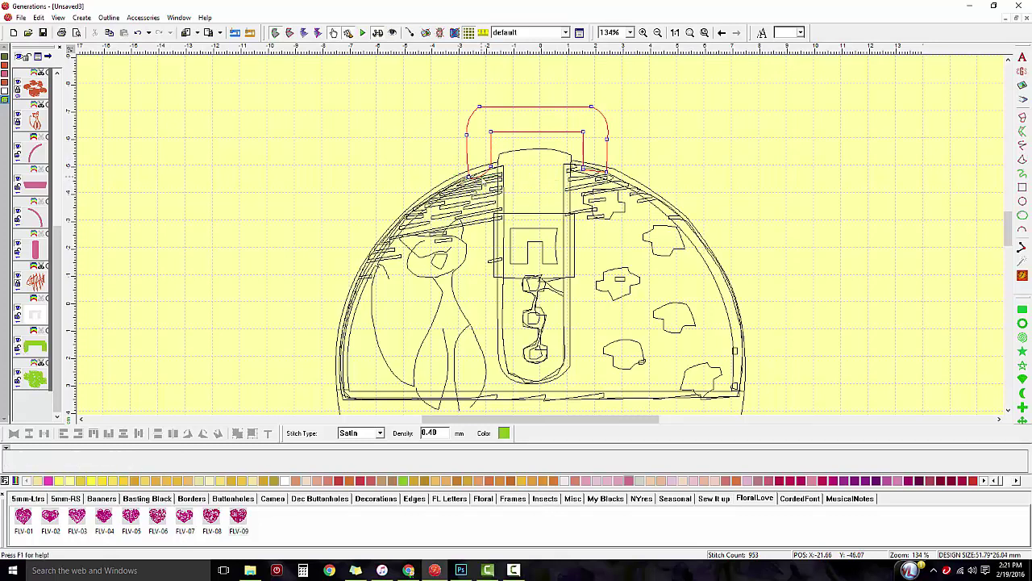
left_click(482, 181)
left_click(476, 179)
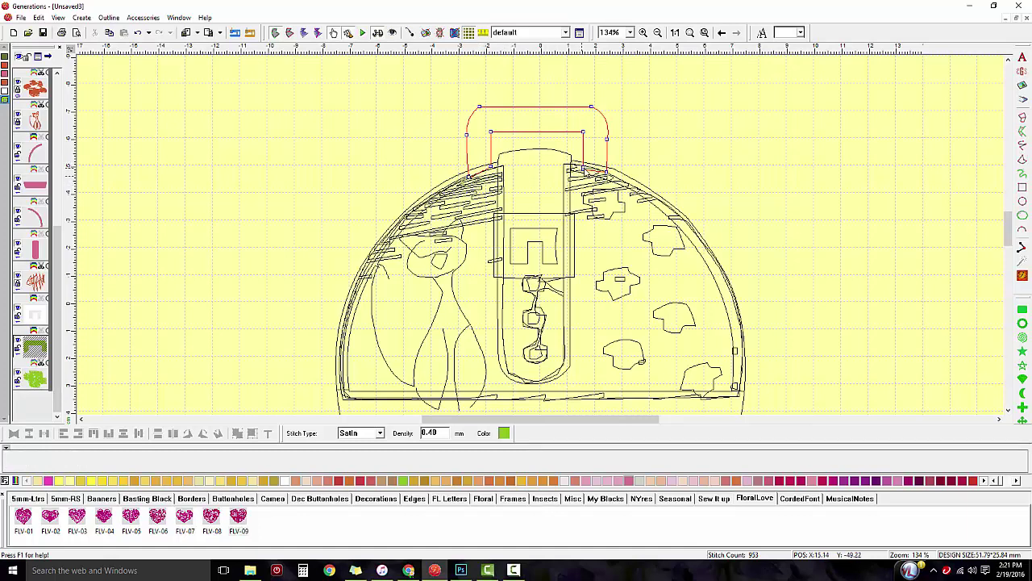
Clean up the inner lower corner of the handle's right leg and reshape the handle's upper-right outer curve.
left_click(584, 169)
right_click(586, 170)
left_click(611, 176)
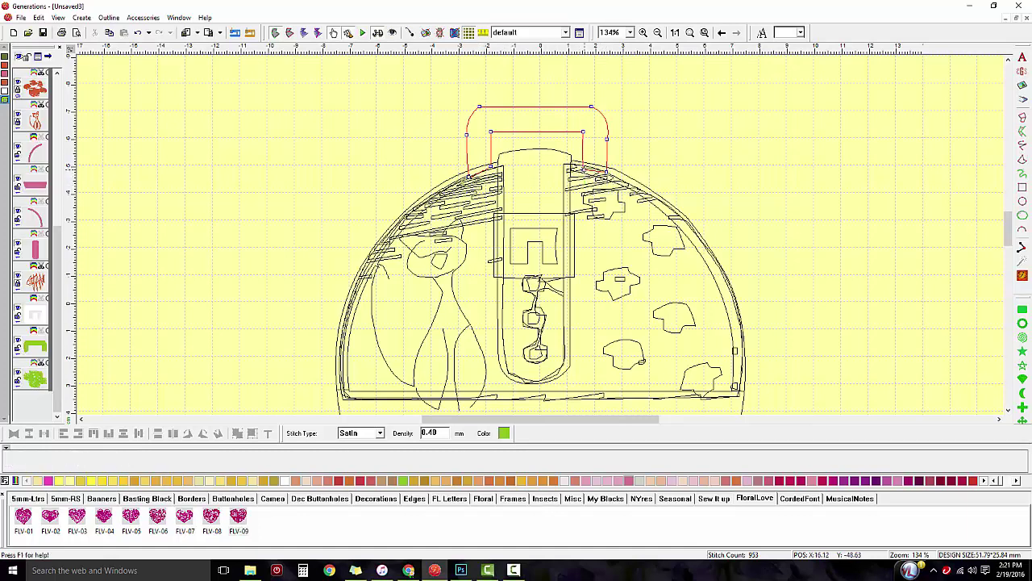
left_click(581, 167)
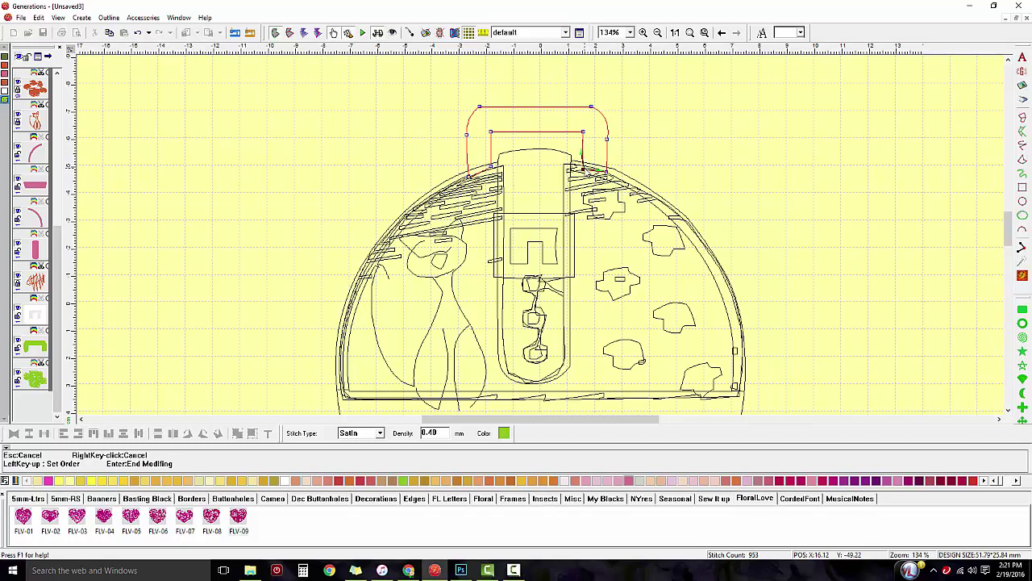
left_click(583, 157)
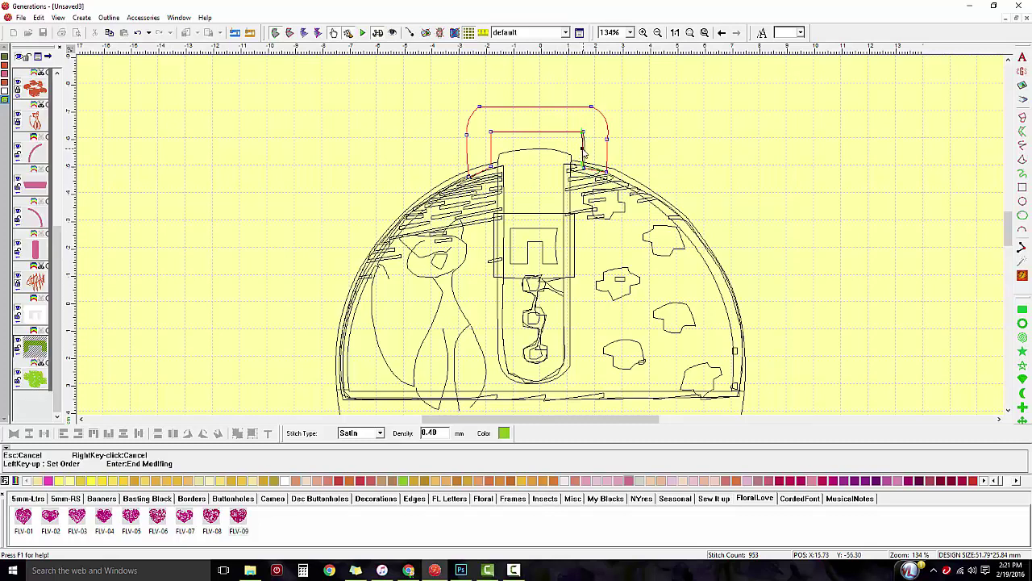
key("Return")
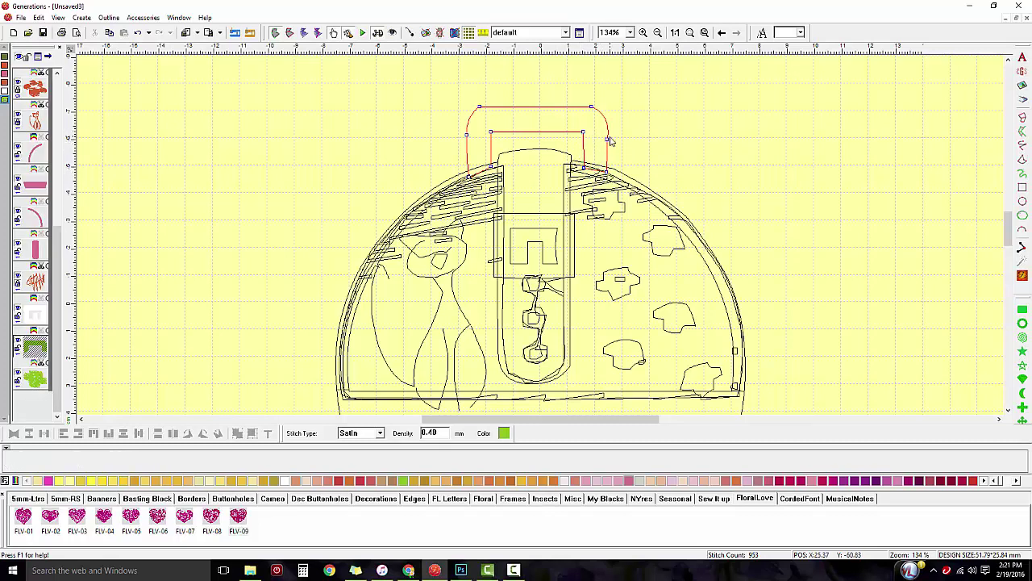
left_click(609, 129)
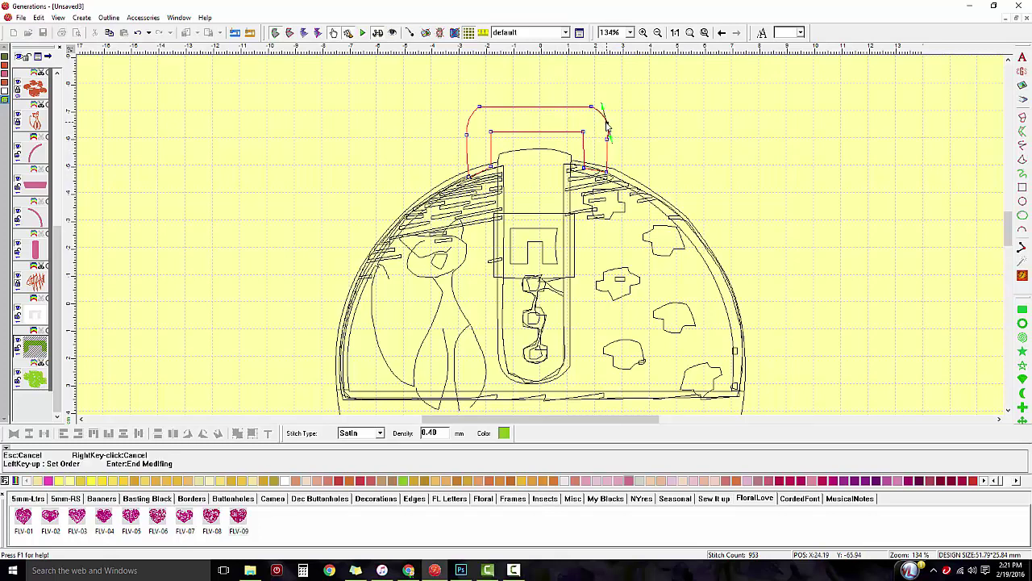
key("Return")
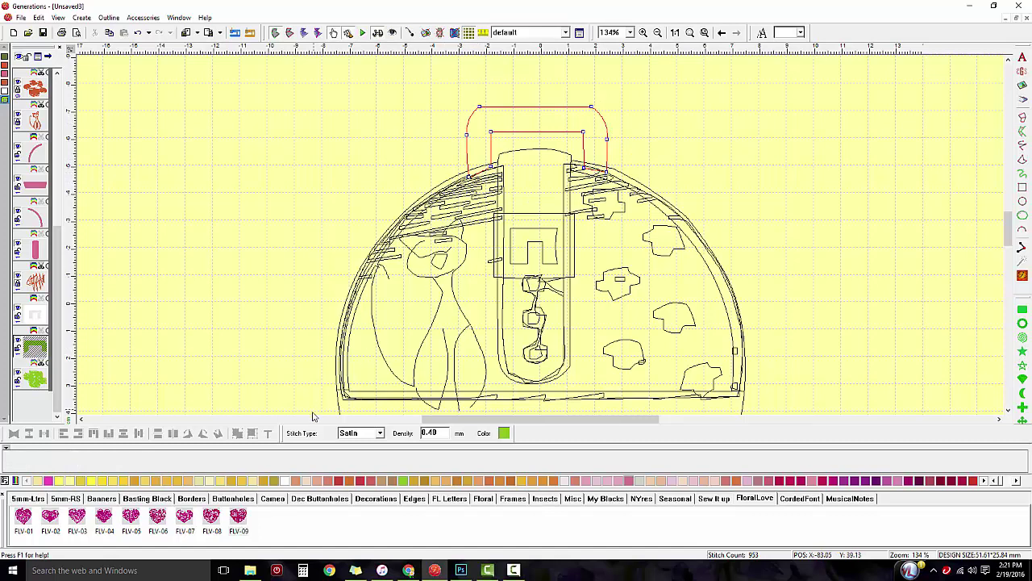
Try Complex Fill on the handle and set its stitch type back to Satin to regenerate its stitches.
left_click(377, 436)
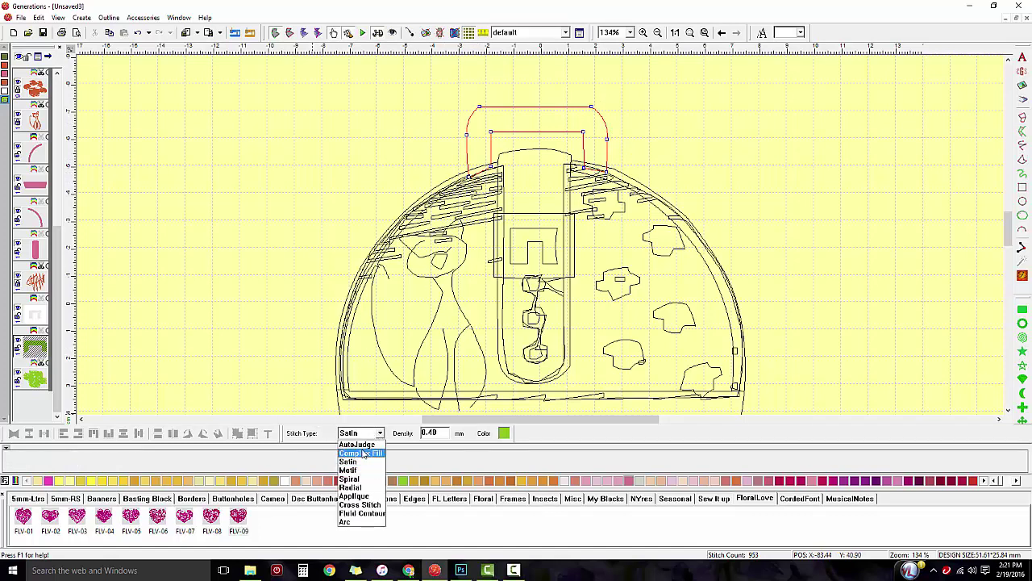
left_click(363, 454)
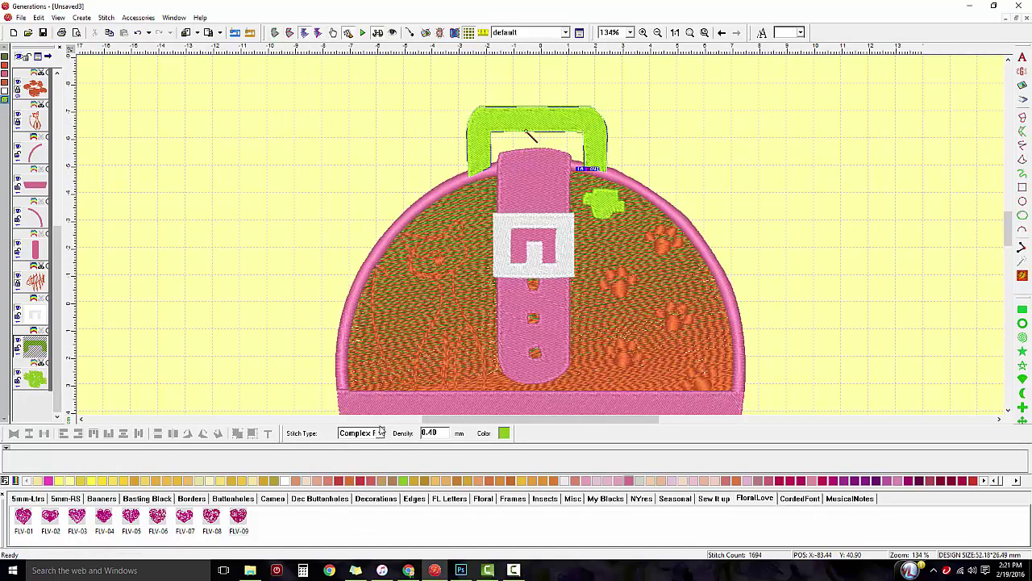
left_click(379, 434)
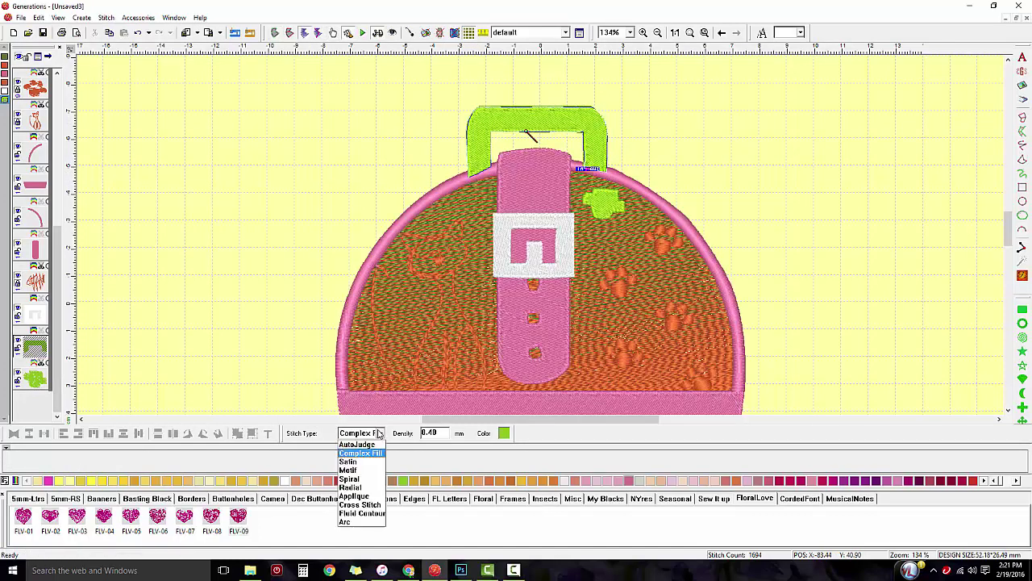
left_click(362, 461)
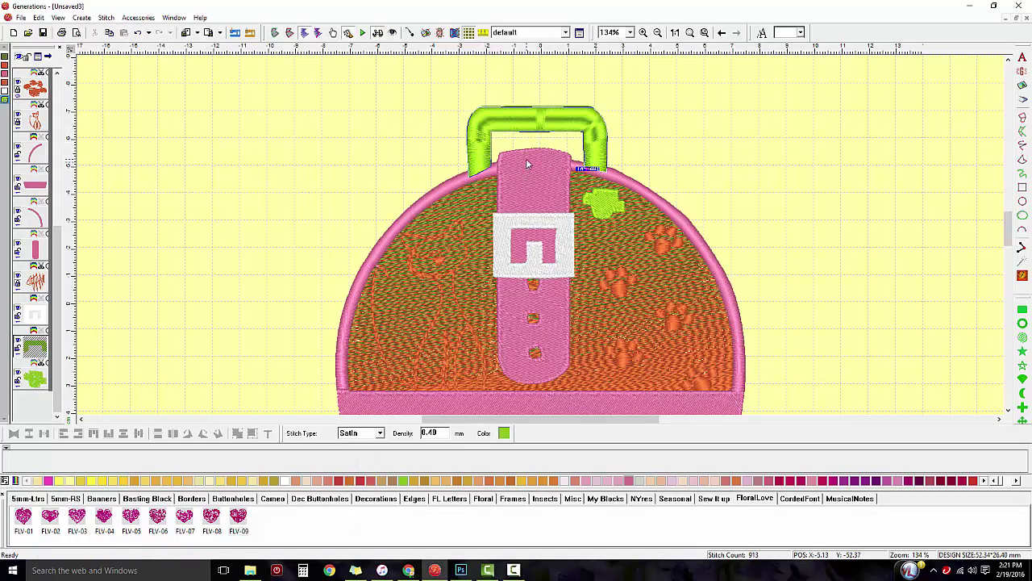
Turn on Enable Satin Fill in the handle's satin stitch properties and regenerate its stitches.
left_click(581, 33)
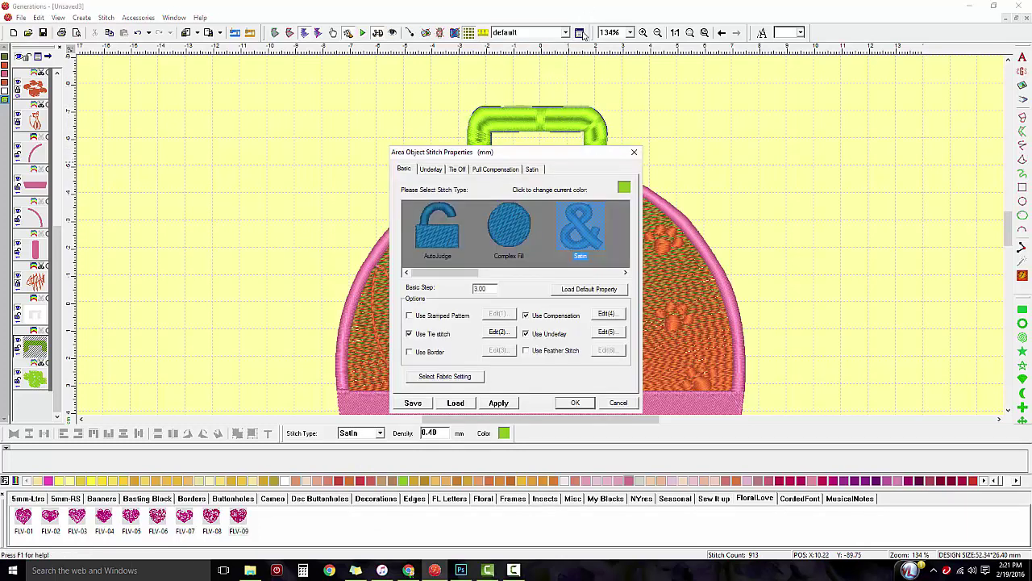
left_click(533, 170)
left_click(423, 182)
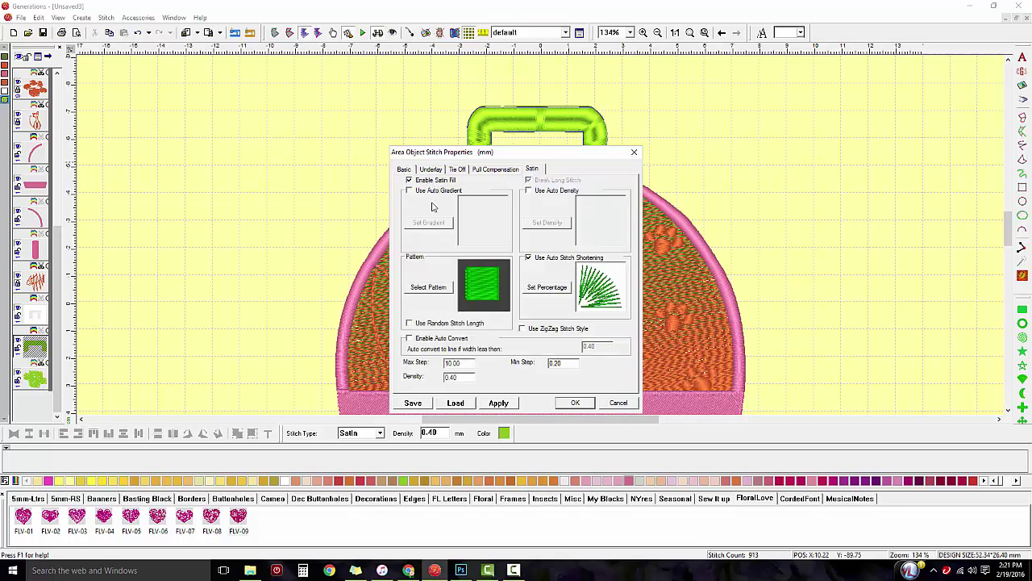
left_click(571, 404)
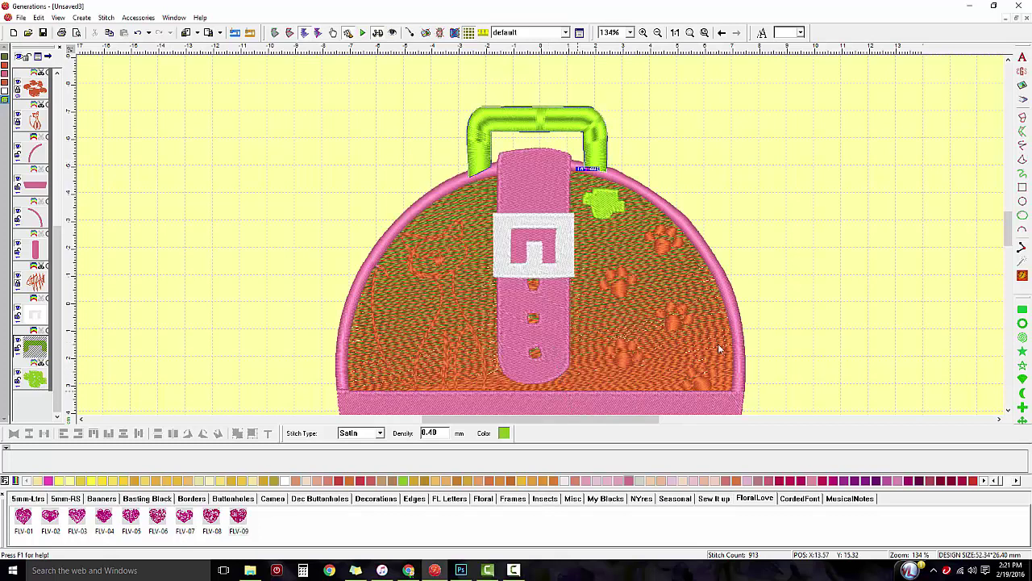
left_click(1022, 275)
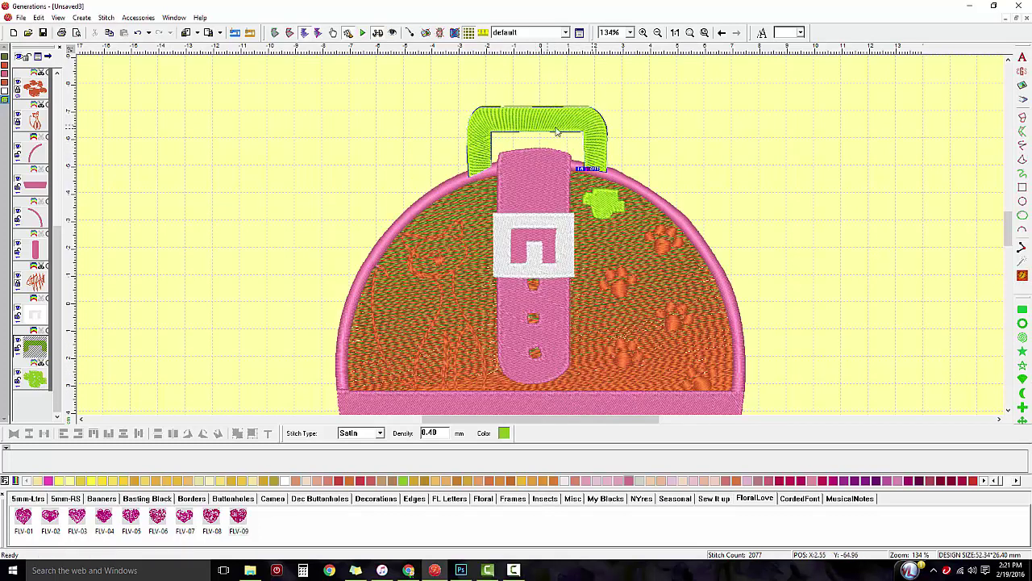
Duplicate the lowest paw print of the inner column and move the copy onto the green shape beside the strap's upper end.
left_click(611, 211)
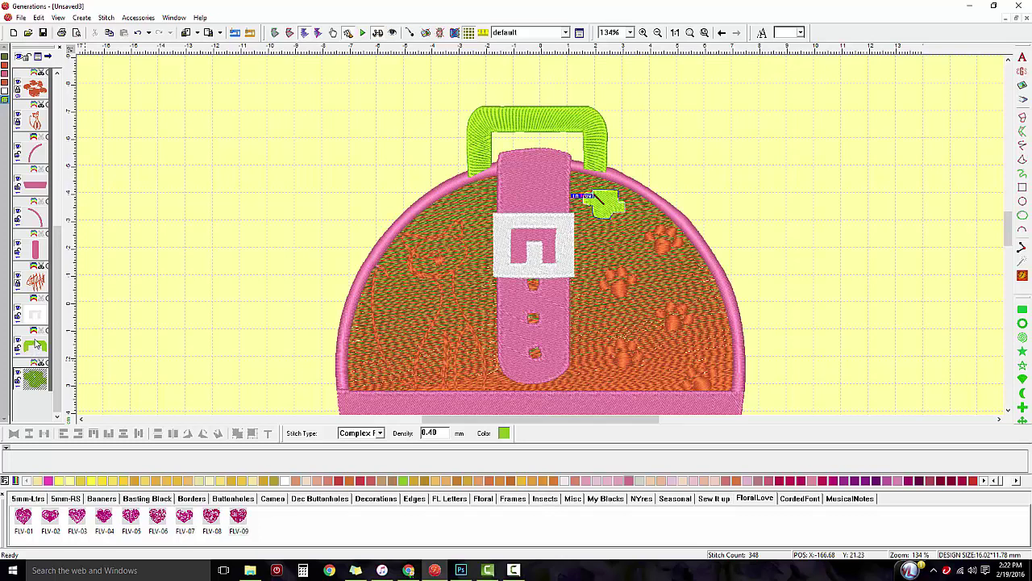
left_click_drag(60, 333, 64, 219)
left_click(35, 153)
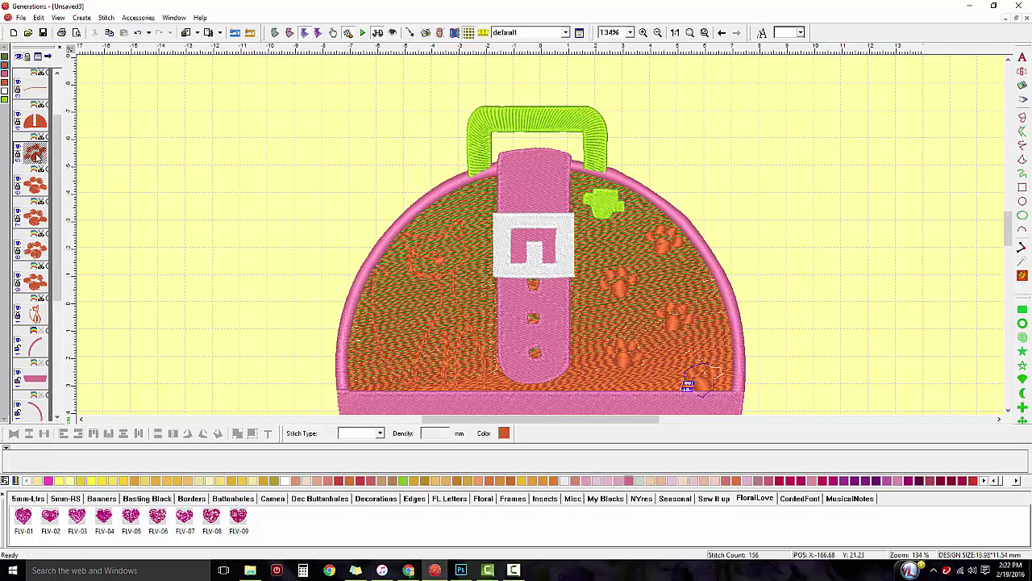
left_click(36, 190)
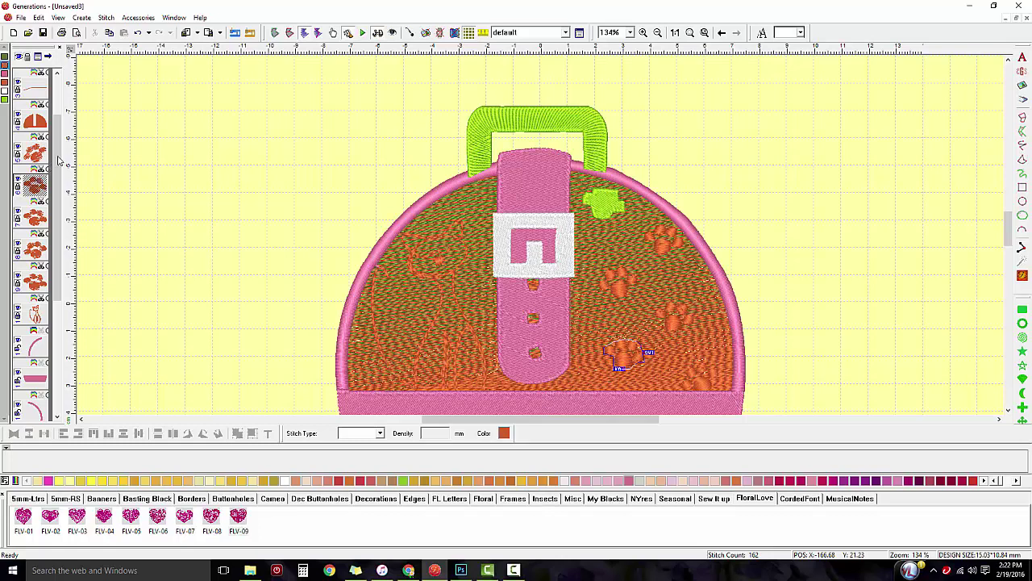
left_click(123, 33)
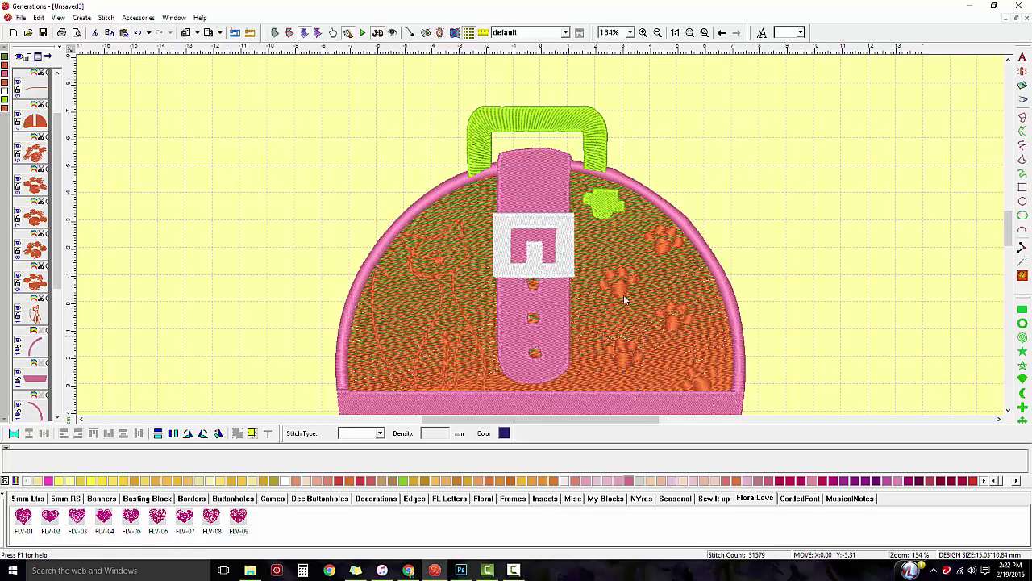
left_click_drag(623, 355, 607, 208)
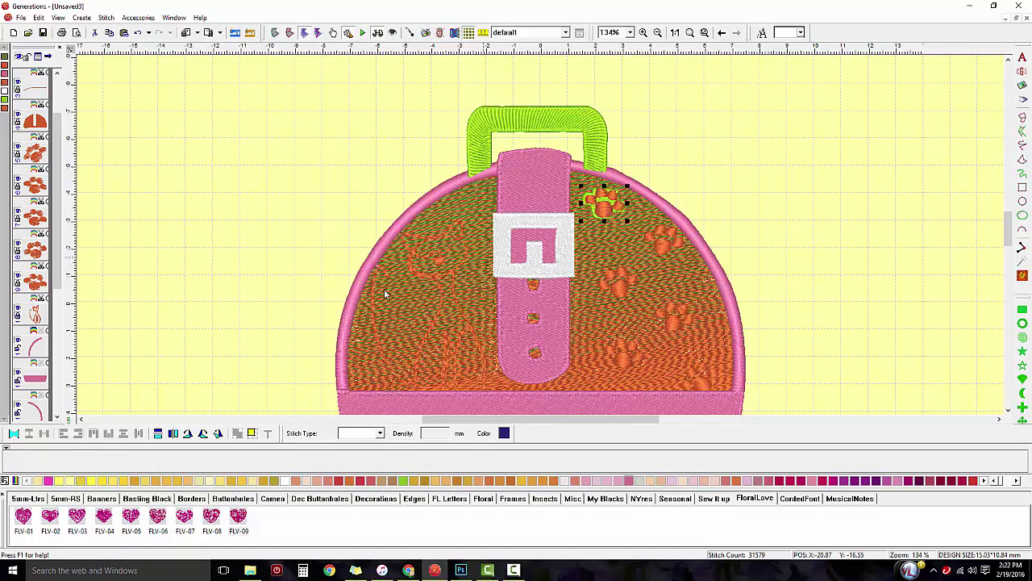
Delete the green shape lying beneath the copied paw print.
left_click_drag(63, 324, 62, 393)
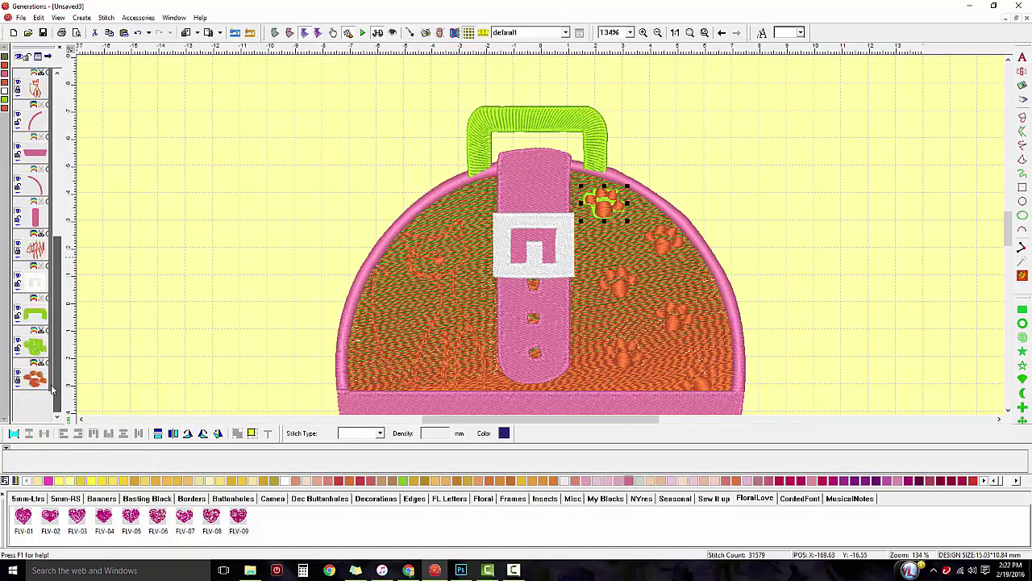
left_click(36, 353)
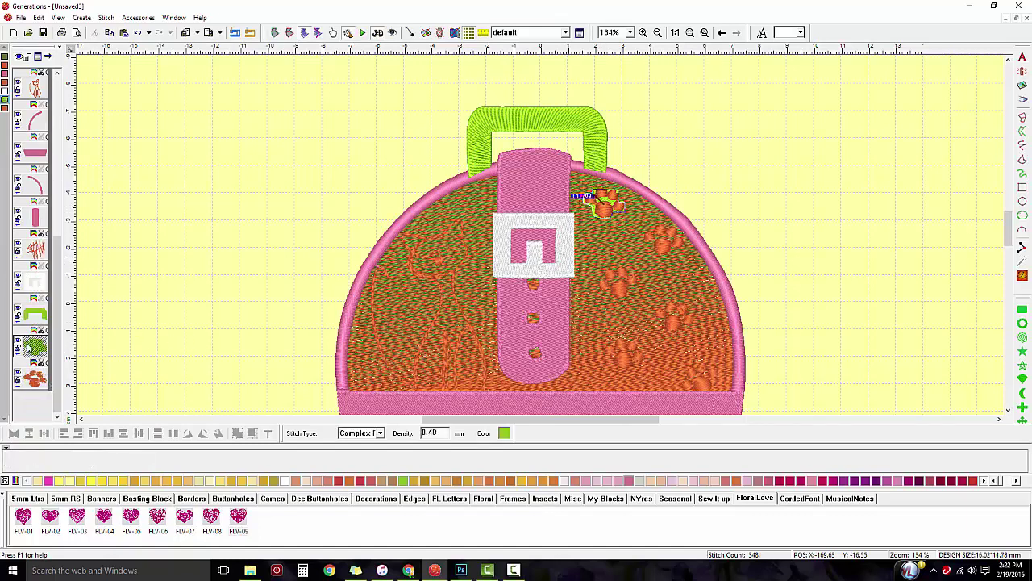
left_click(167, 334)
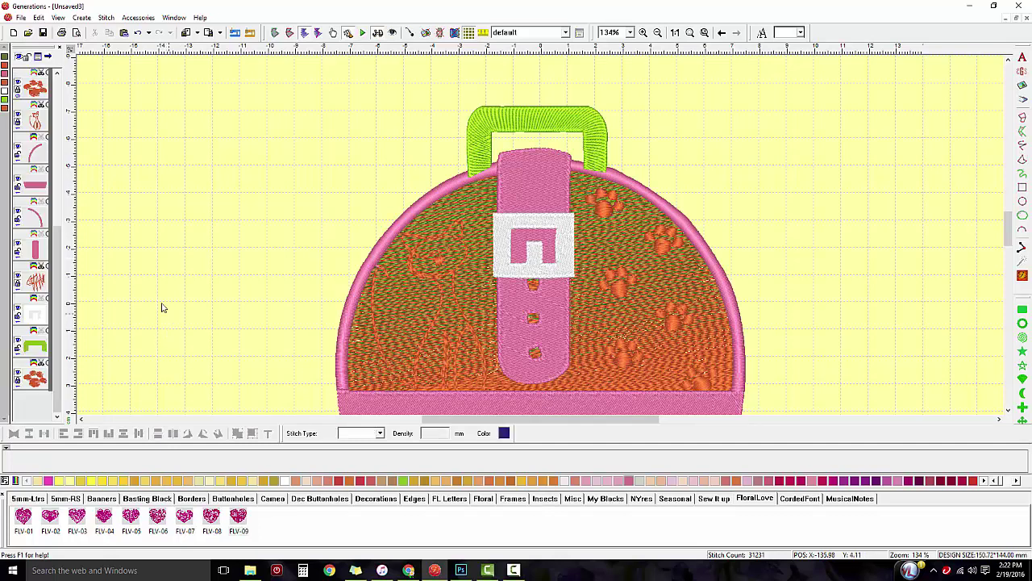
Select all the orange-red objects, including the copied paw print, and move them before index 2 in the sewing order.
left_click(6, 63)
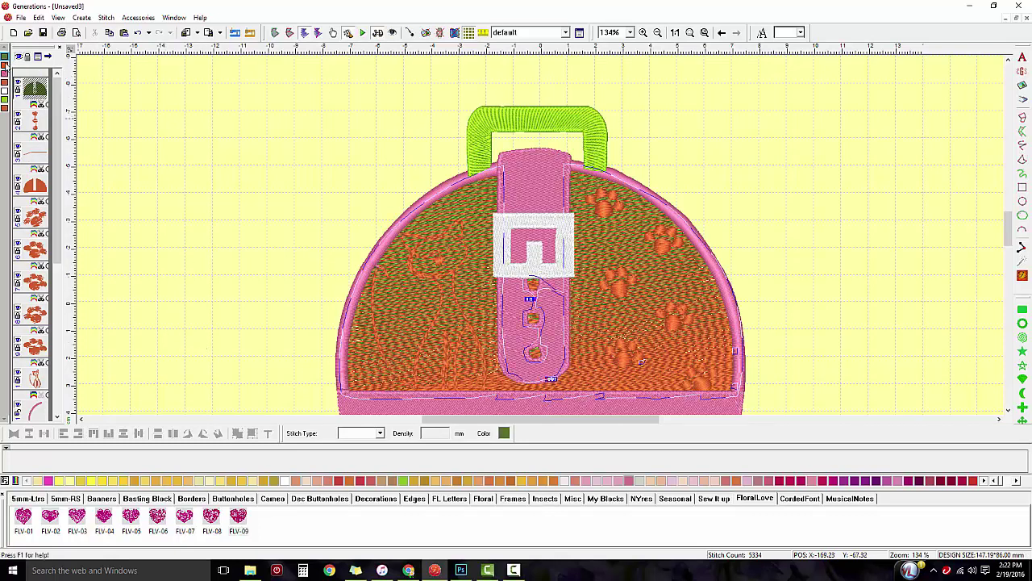
left_click(5, 68)
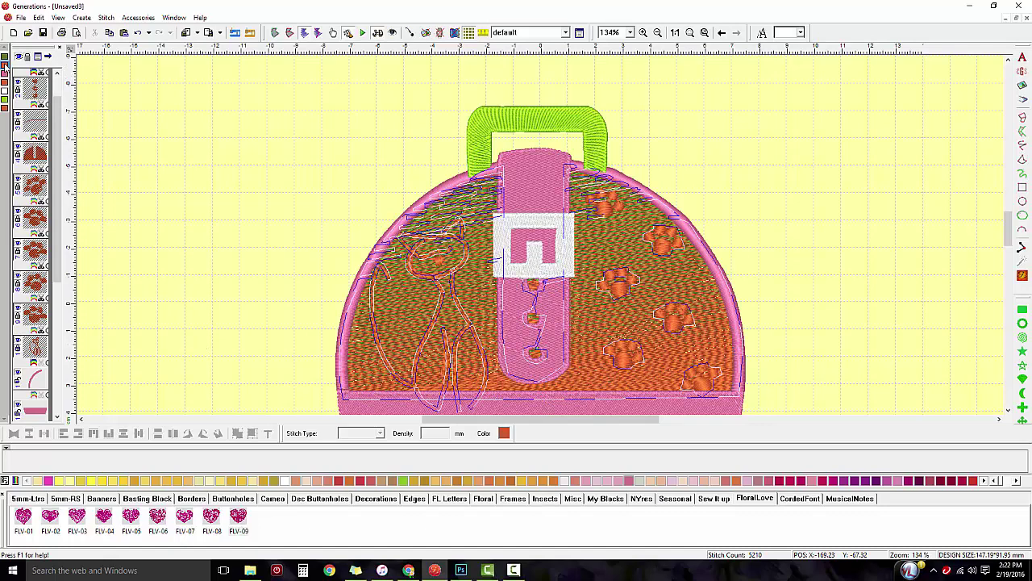
left_click(5, 68)
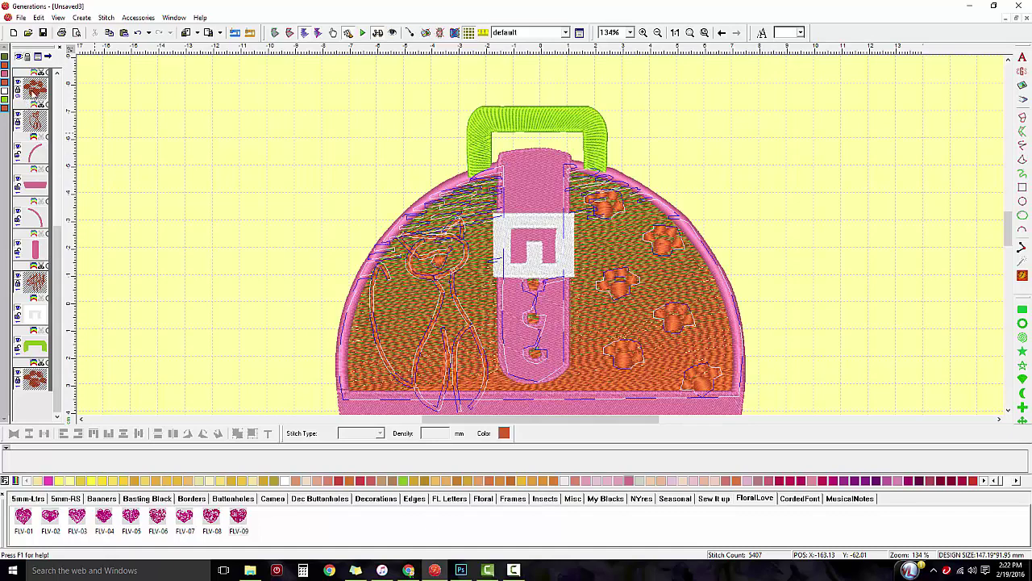
right_click(35, 90)
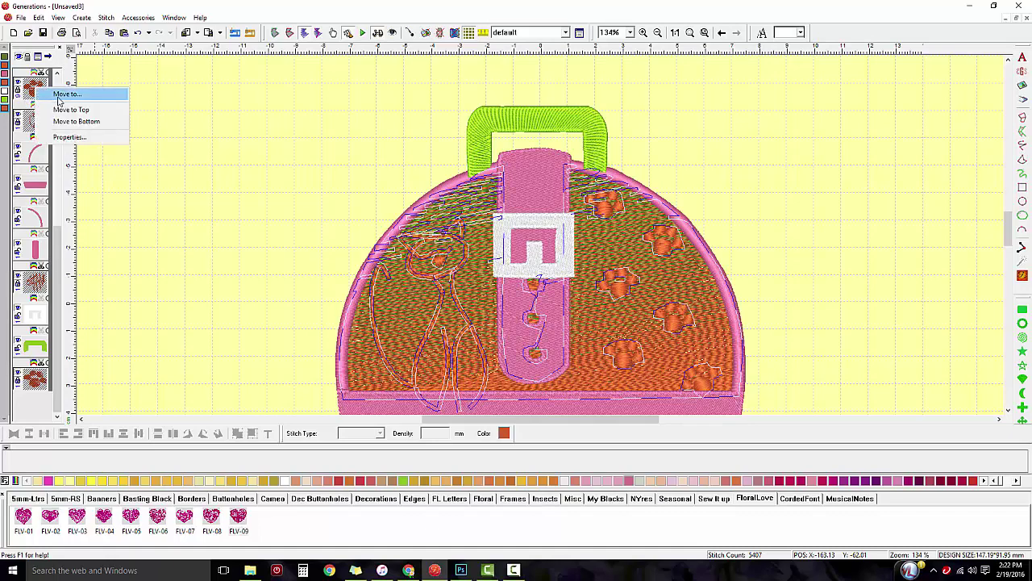
left_click(67, 94)
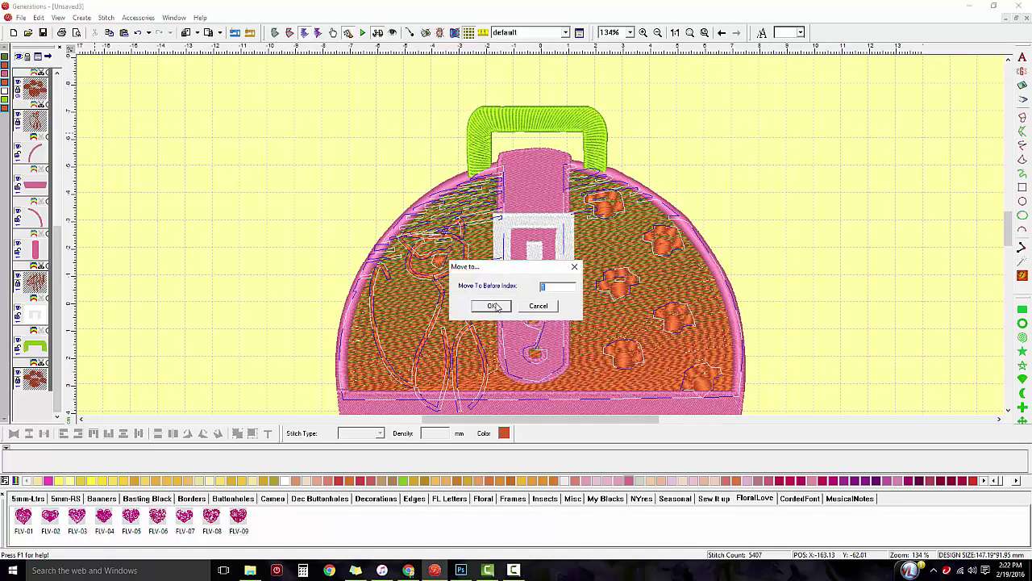
type("2")
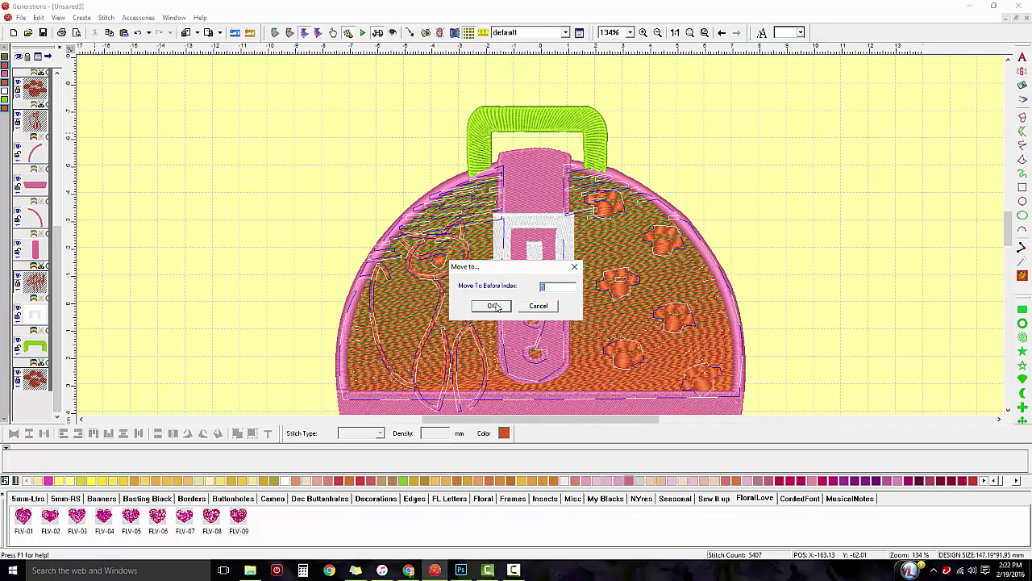
left_click(491, 306)
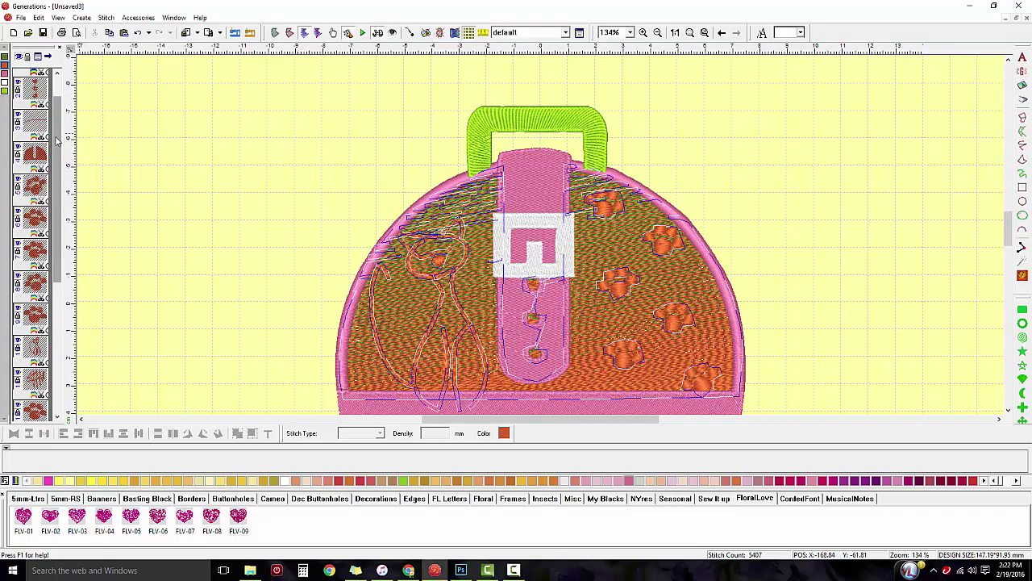
Move the green handle ahead of the first pink arc in the sewing order and deselect it.
left_click_drag(59, 138, 61, 105)
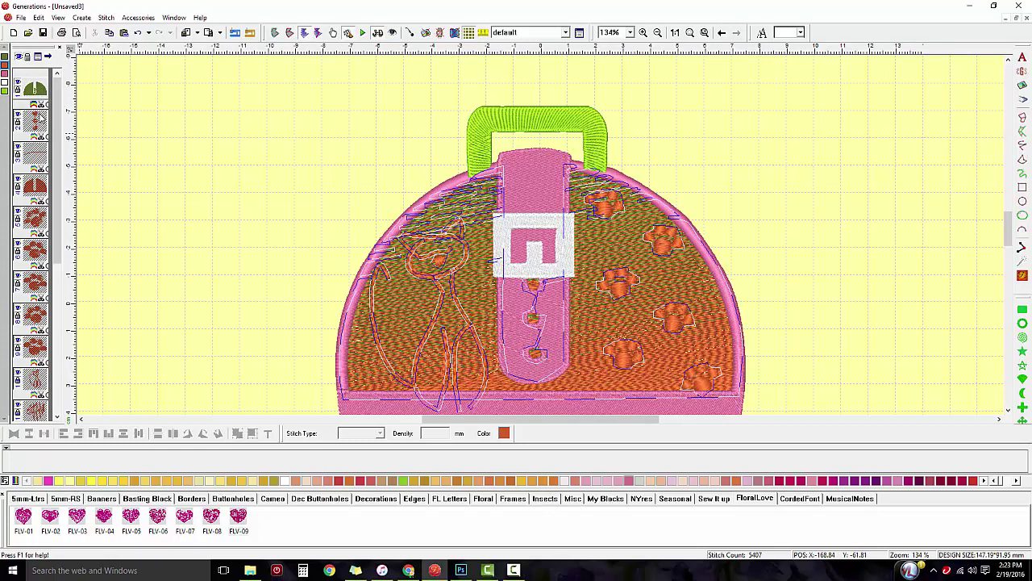
left_click(40, 95)
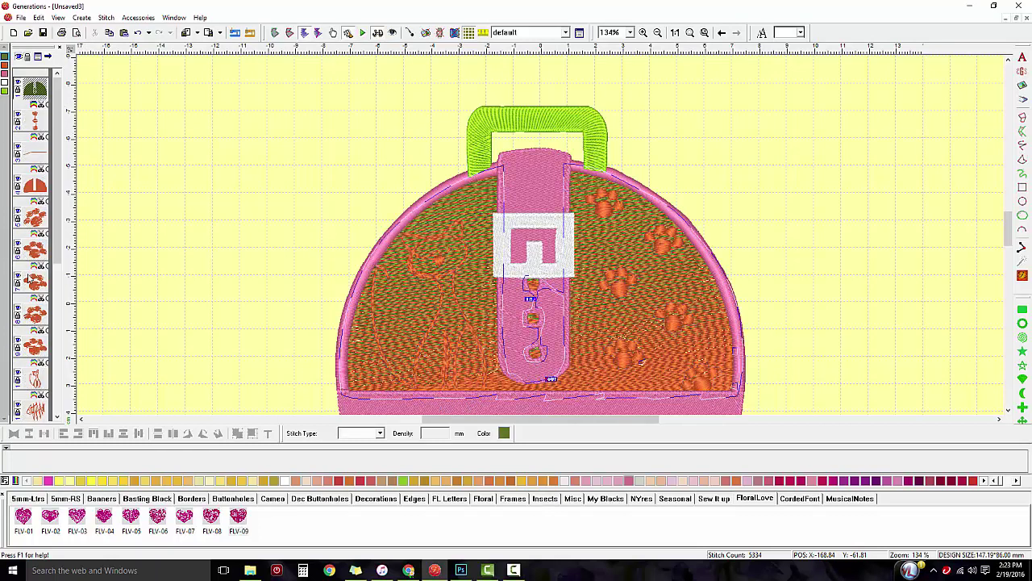
scroll(28, 320, "down", 5)
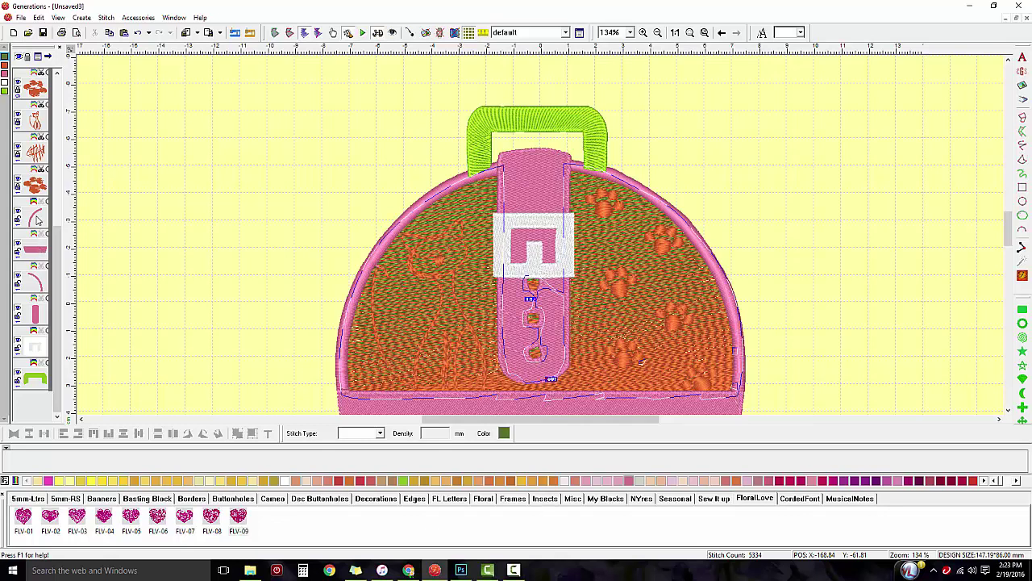
left_click(36, 223)
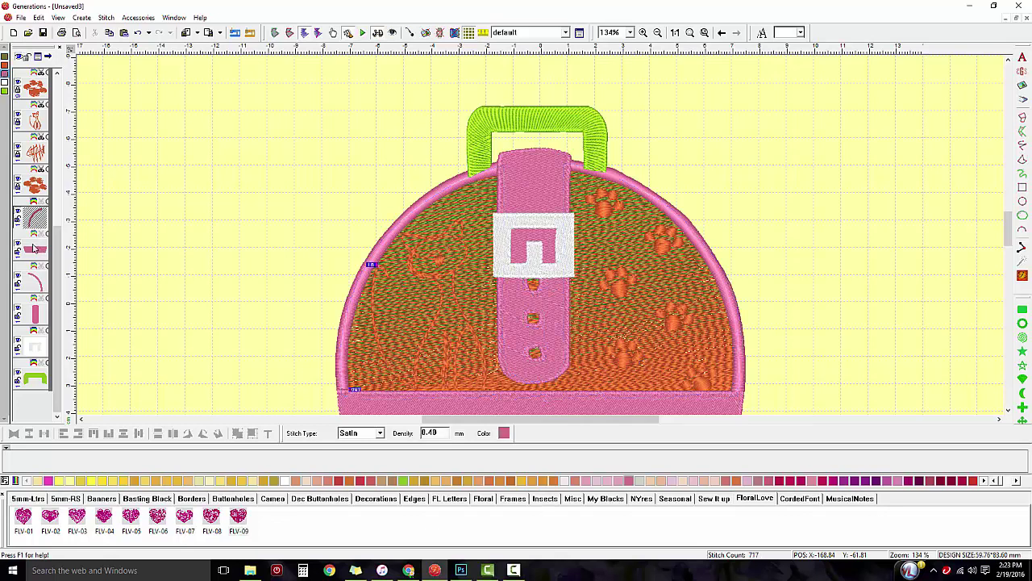
left_click(34, 384)
left_click_drag(40, 387, 149, 232)
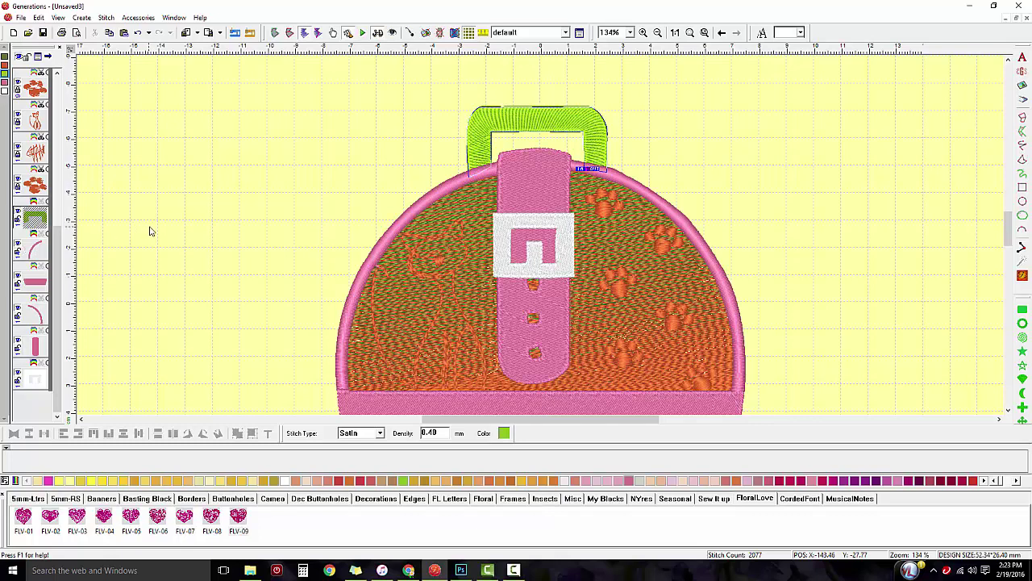
left_click(149, 232)
Add a black color change at the first paw print so the paw prints, cat and fishbone objects sew in black.
scroll(726, 289, "down", 2)
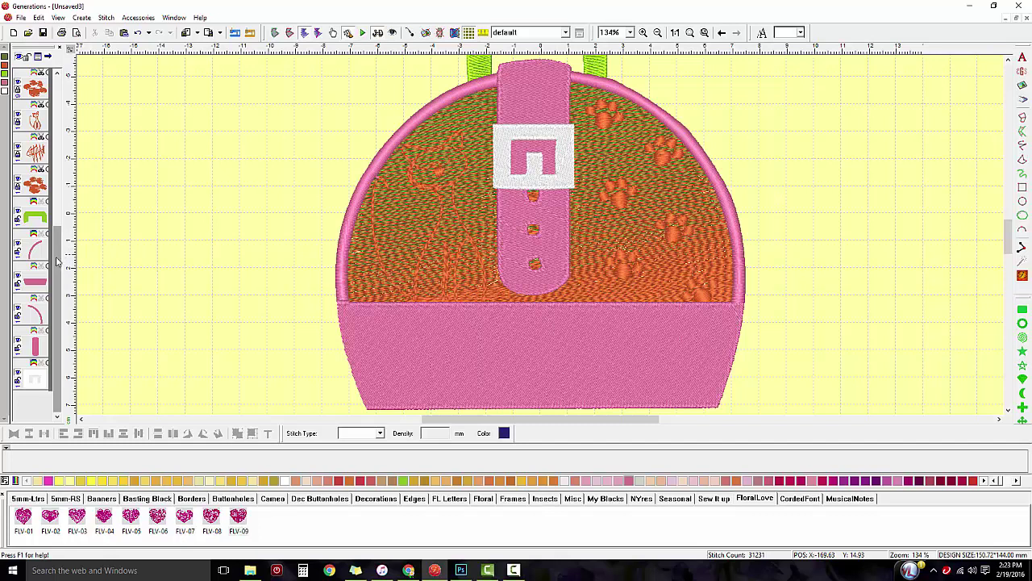
left_click_drag(56, 260, 54, 97)
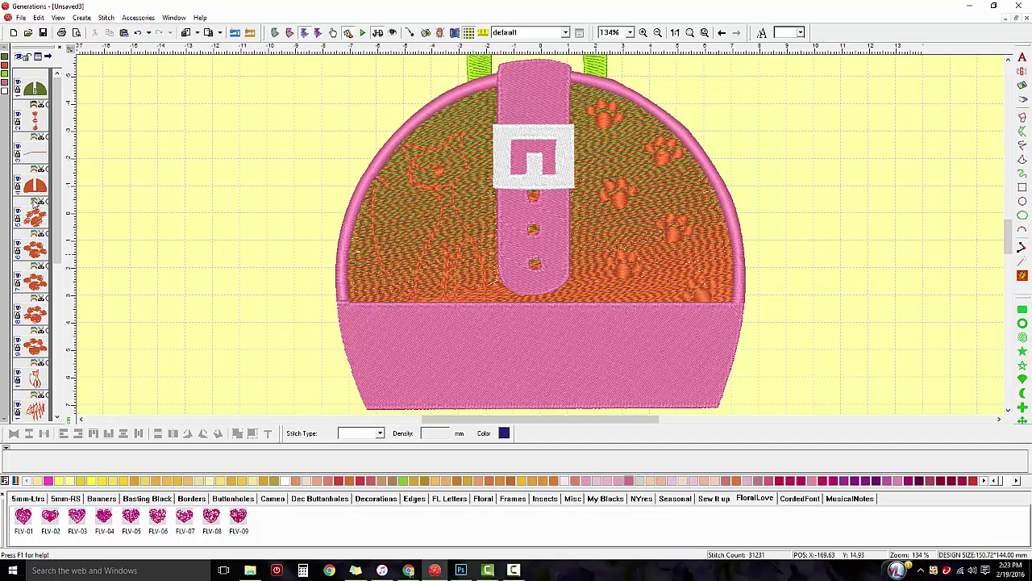
left_click(35, 209)
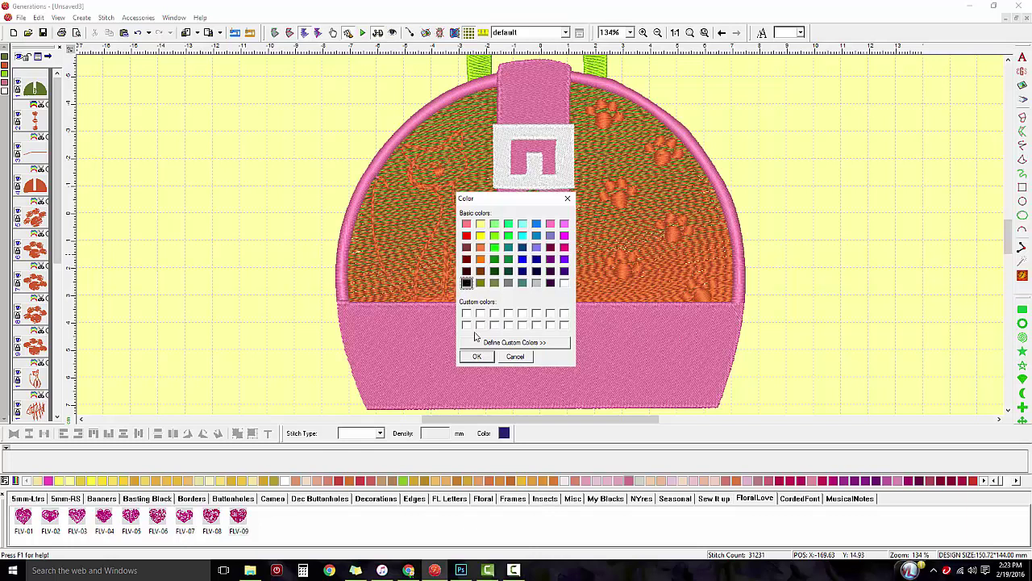
left_click(477, 357)
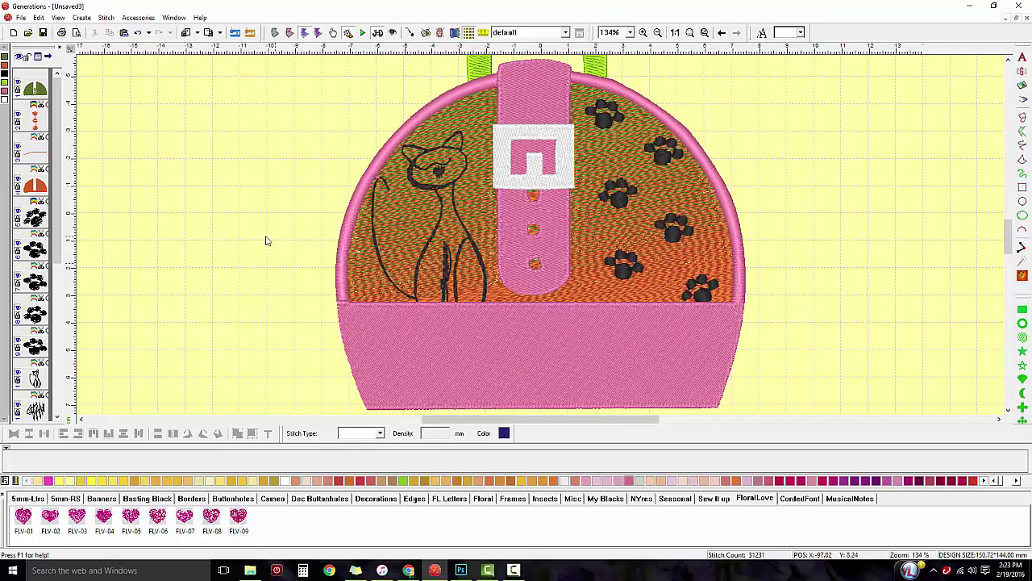
Set the cat outline's stitch type to Triple Run and deselect it.
left_click_drag(61, 226, 61, 300)
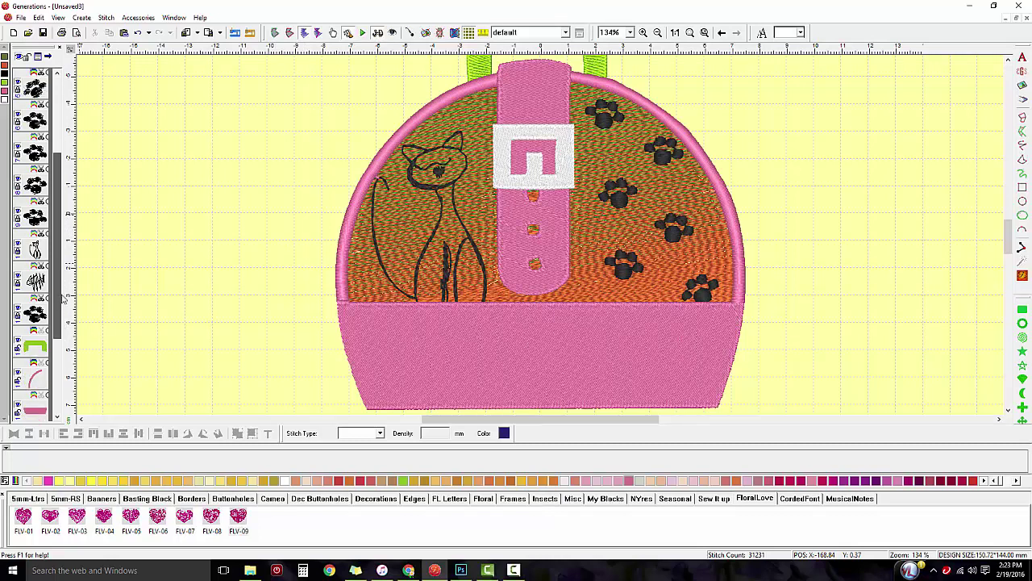
left_click(418, 185)
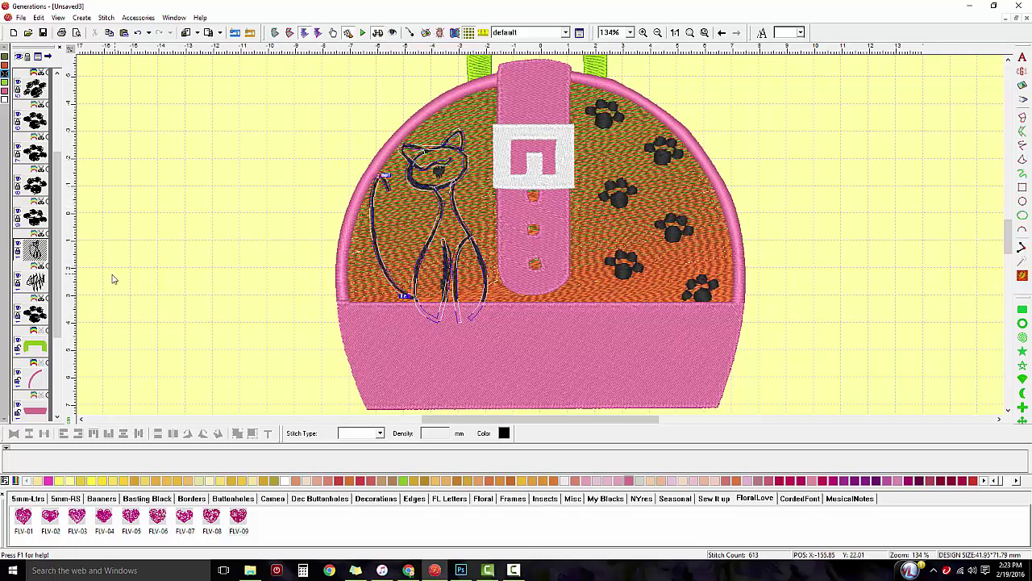
key("Escape")
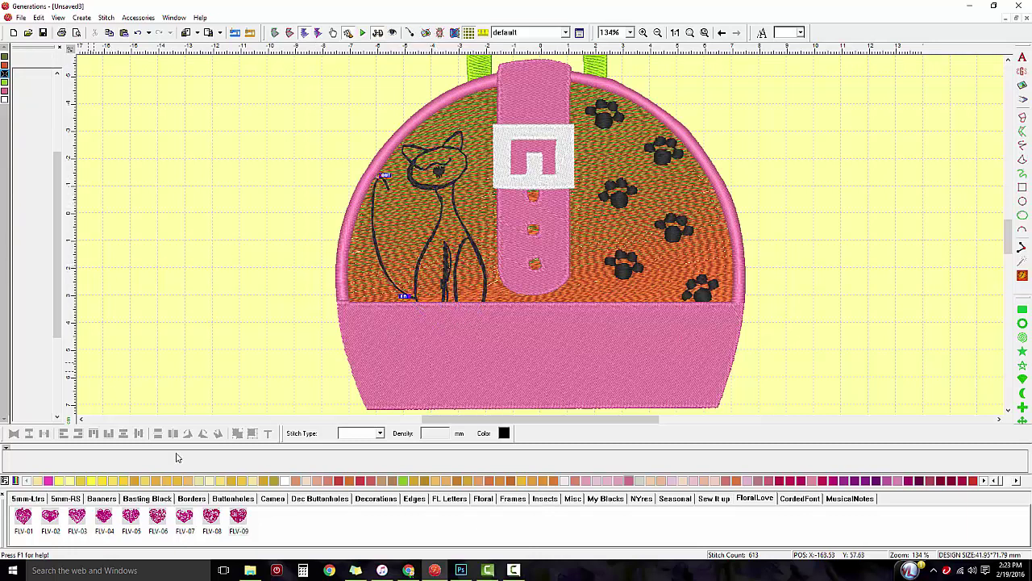
left_click(380, 433)
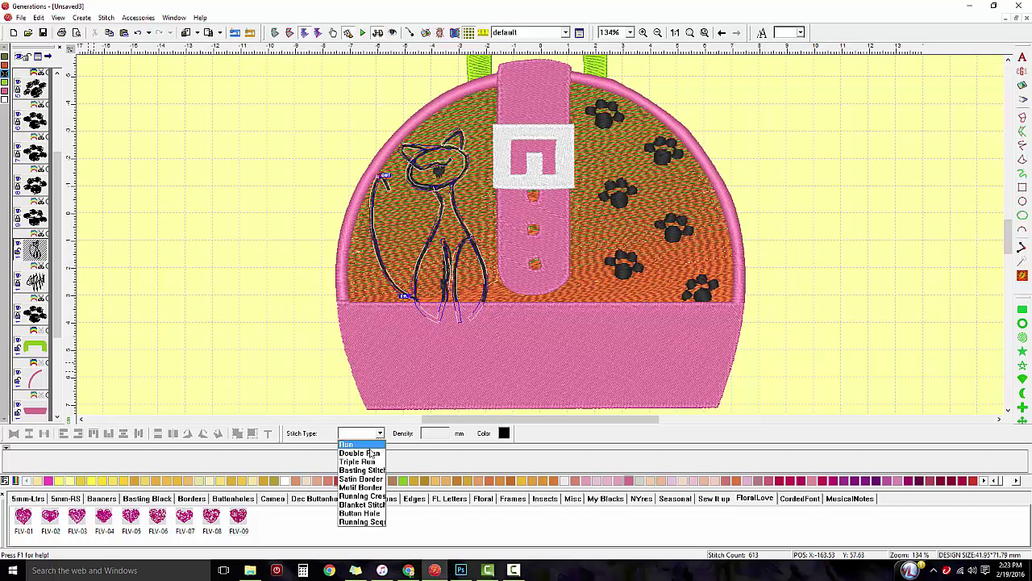
left_click(360, 461)
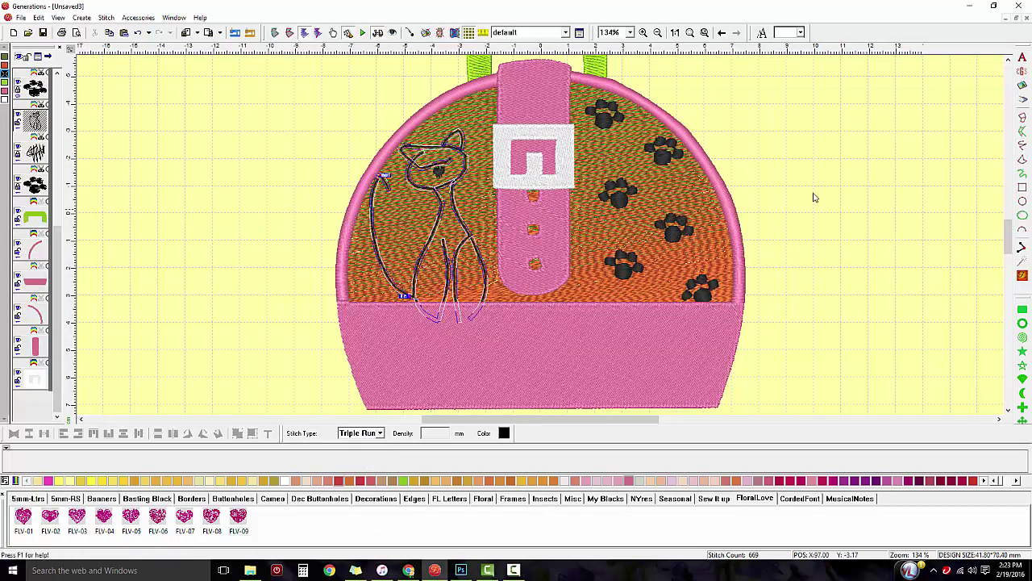
left_click(821, 170)
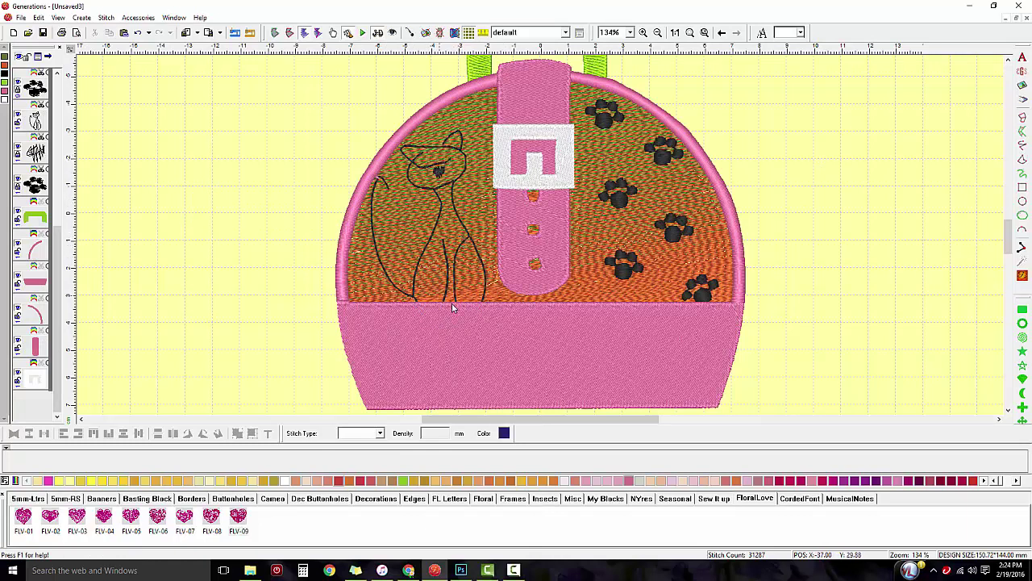
View the whole design at 100% and select the cat outline for another stitch type change.
left_click(675, 32)
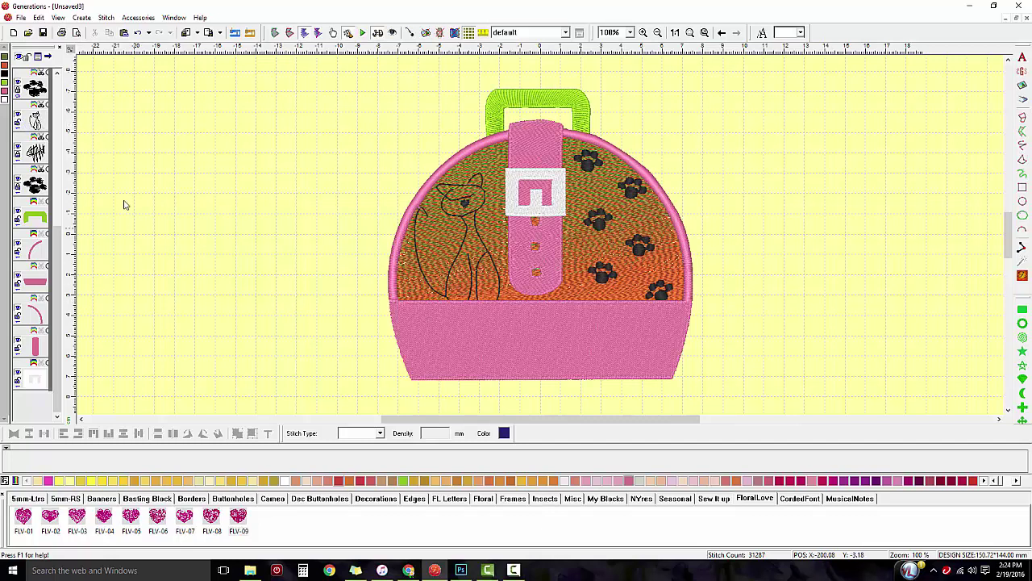
left_click(46, 121)
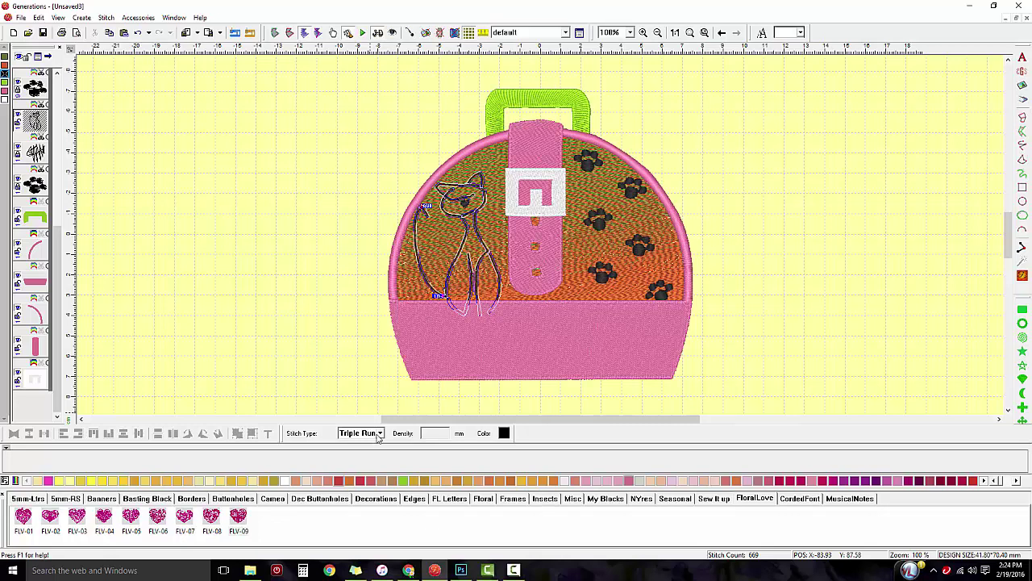